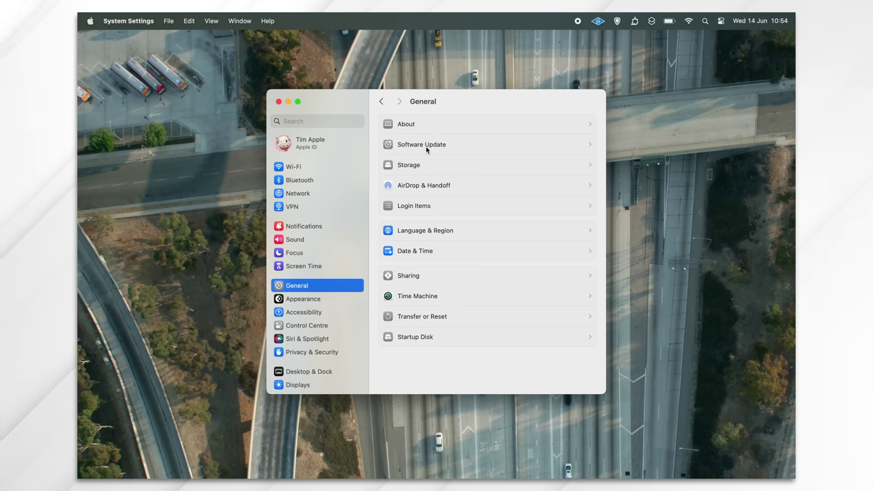
- Open General > Software Update to confirm the Mac runs macOS 14 beta and is up to date
left_click(425, 146)
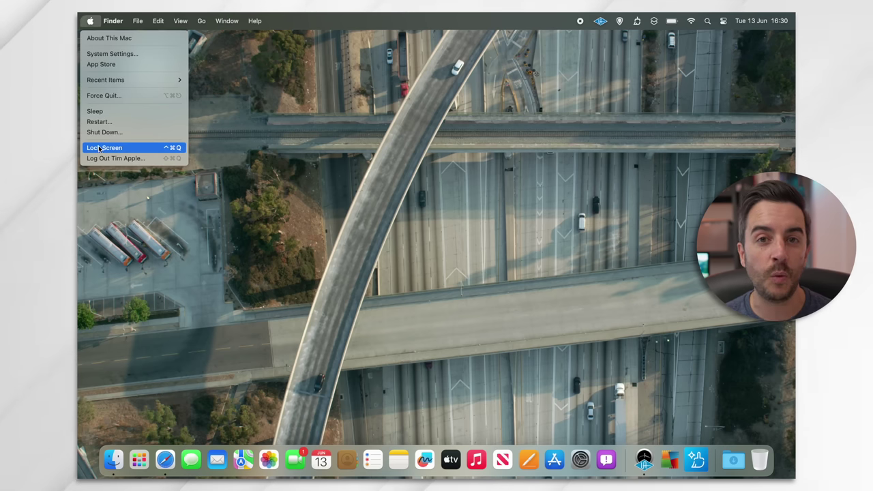
- Lock the Mac's screen from the Apple menu, then return to the desktop
left_click(99, 149)
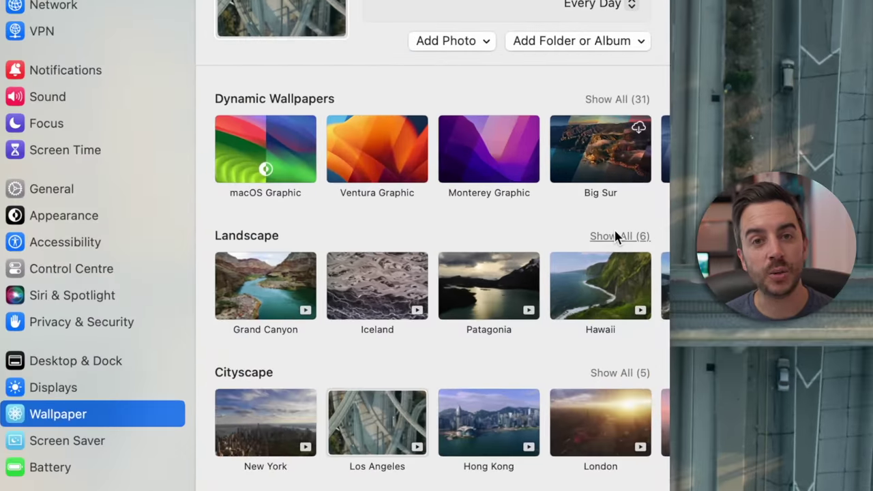
- Expand the Landscape and Cityscape wallpaper groups to reveal Yosemite, Greenland and Dubai
left_click(605, 243)
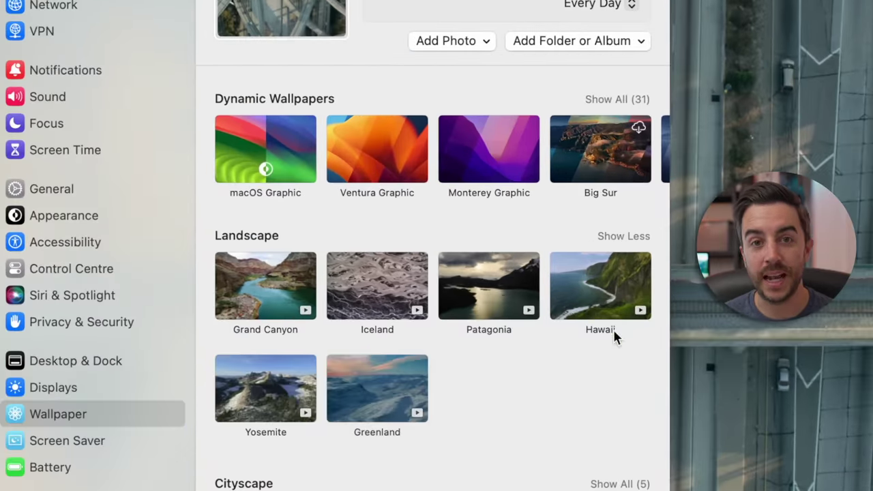
scroll(612, 327, "down", 5)
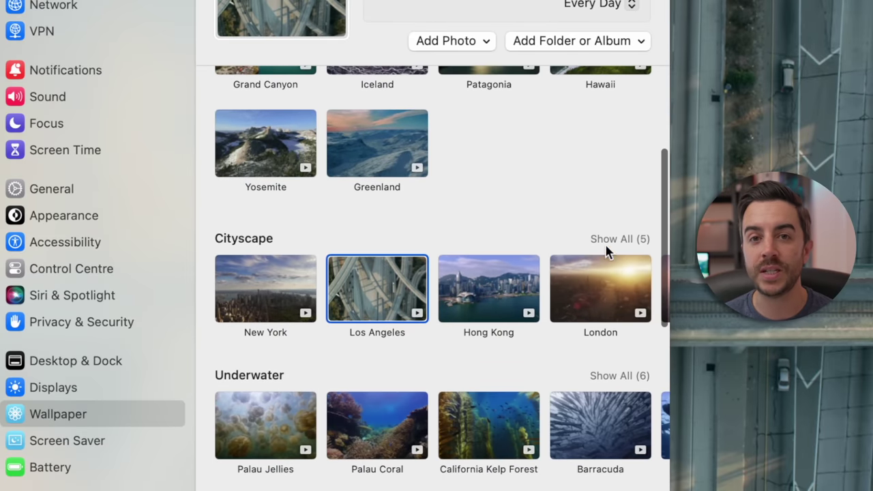
left_click(609, 240)
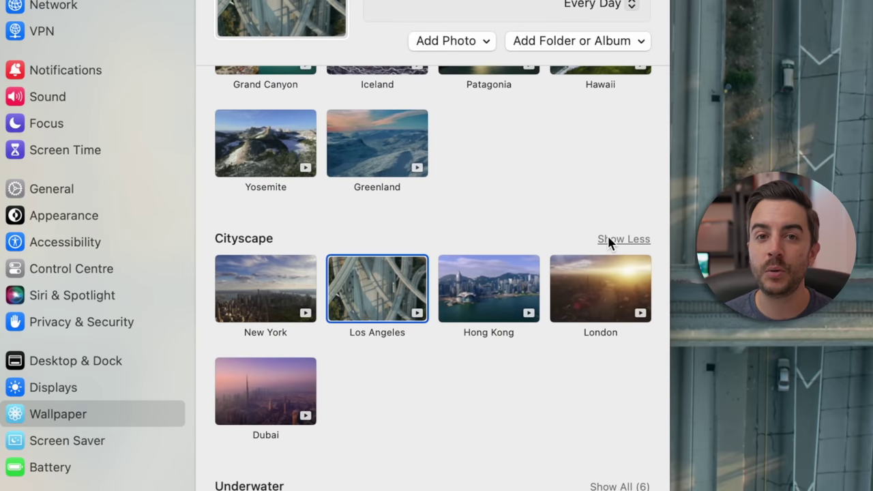
scroll(609, 242, "down", 5)
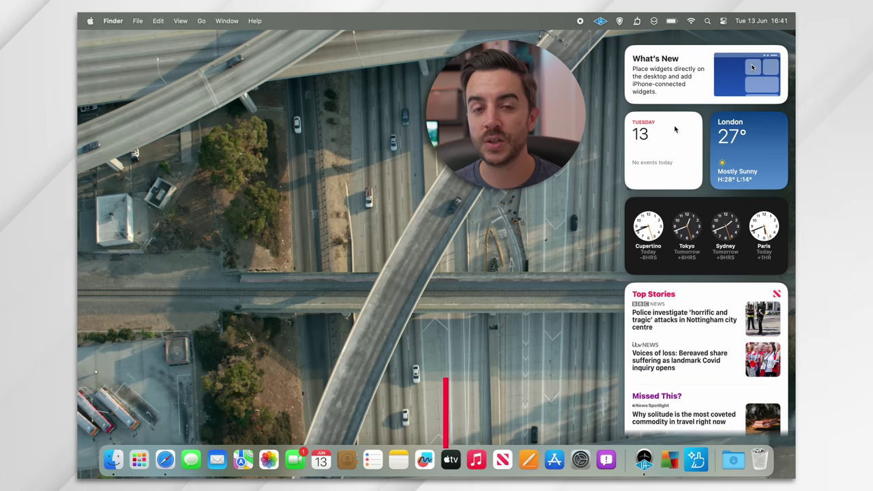
- Place calendar date and Up Next list widgets at the desktop's top-left, then browse iPhone widgets
left_click_drag(666, 139, 146, 72)
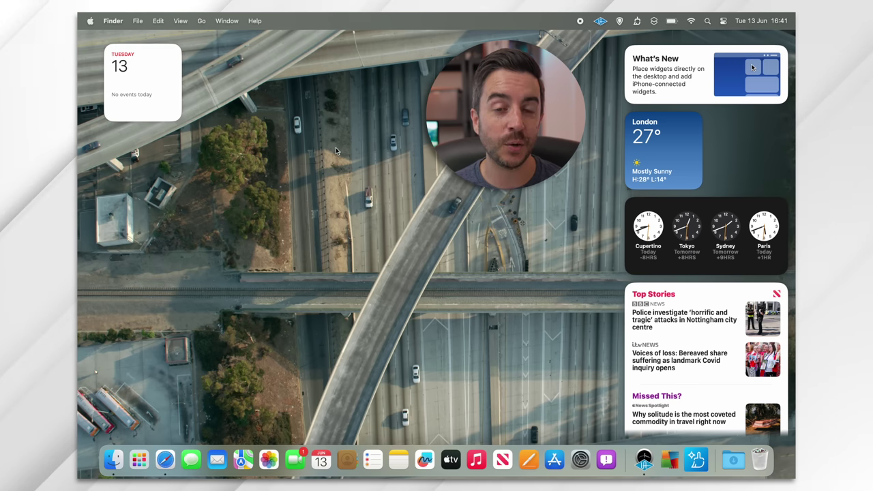
scroll(713, 232, "down", 5)
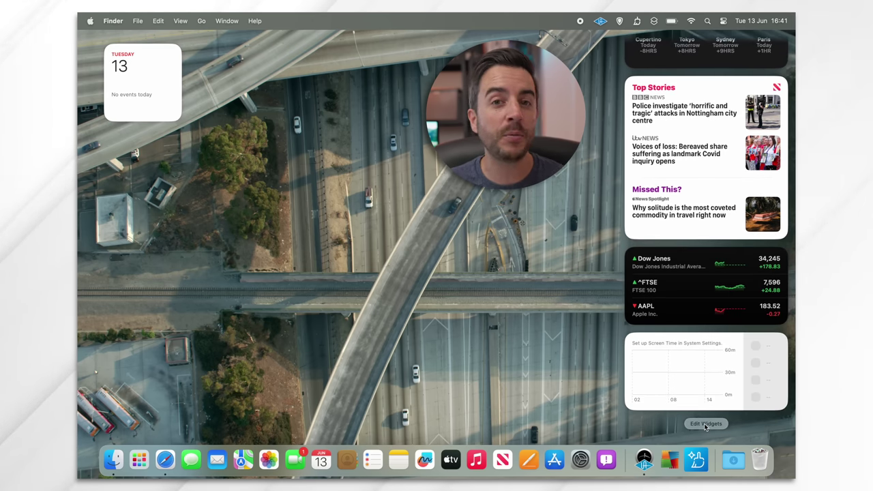
left_click(705, 424)
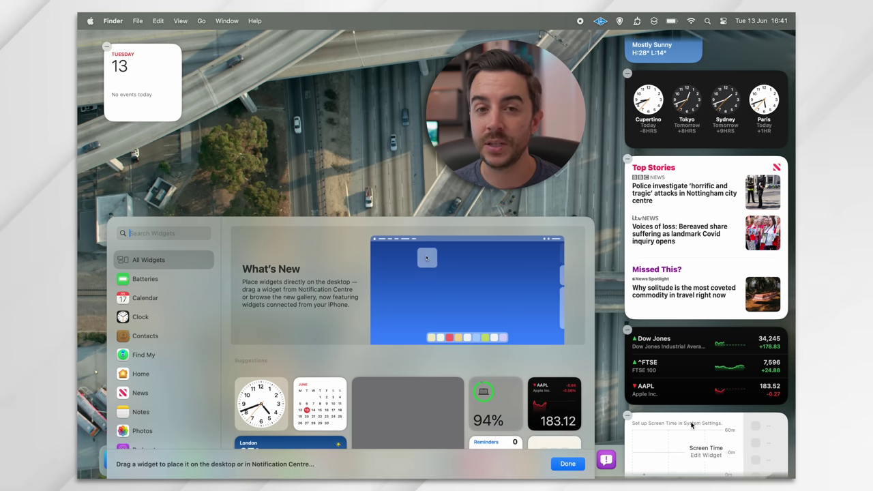
scroll(506, 380, "down", 5)
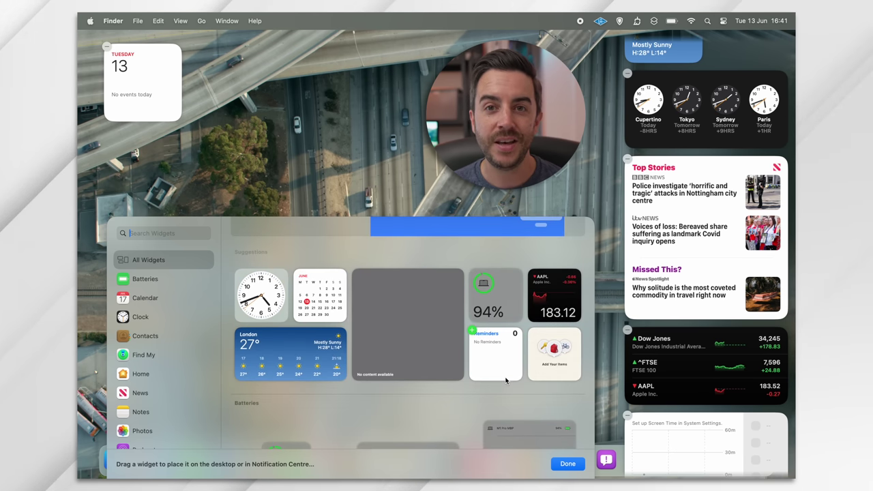
scroll(505, 380, "down", 5)
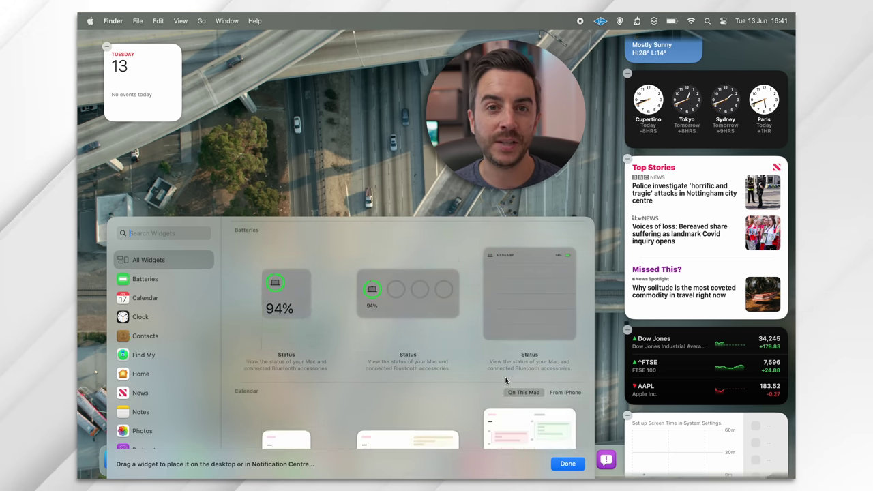
scroll(505, 380, "down", 5)
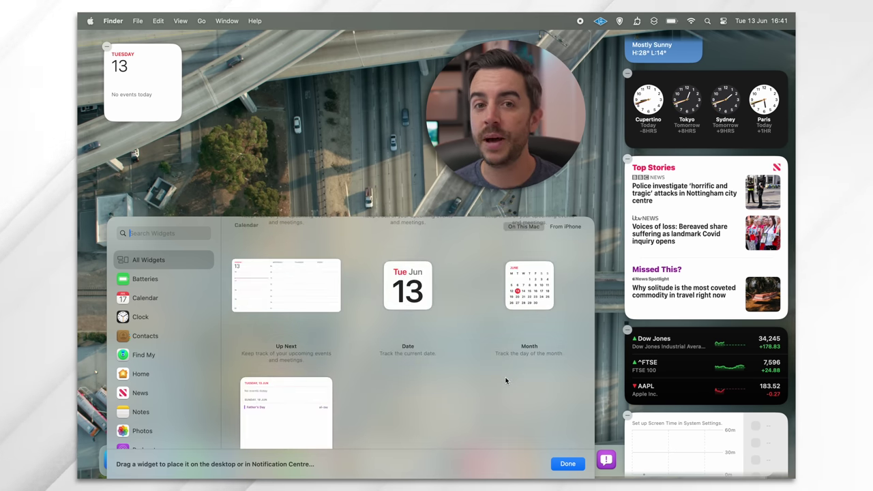
scroll(505, 381, "down", 2)
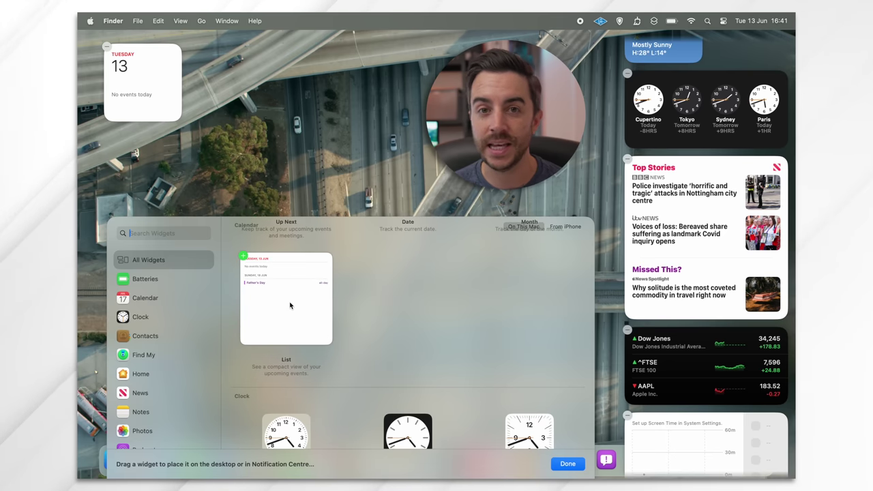
left_click_drag(290, 306, 295, 135)
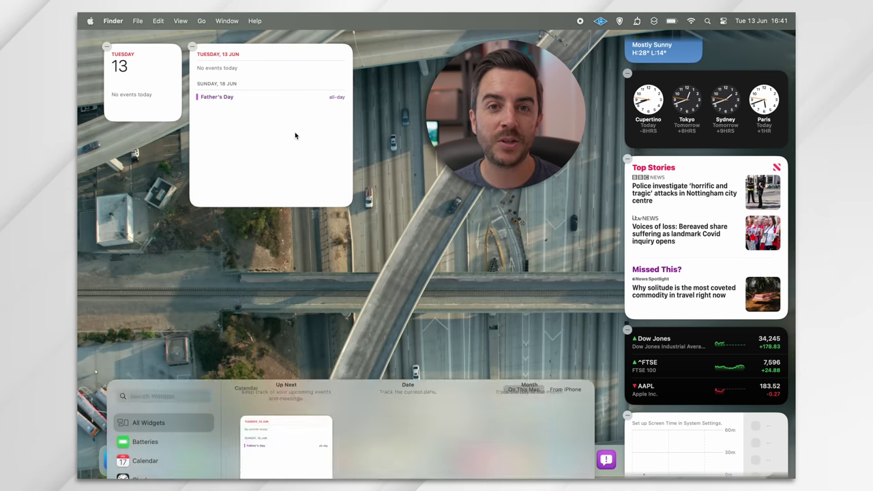
scroll(496, 352, "down", 10)
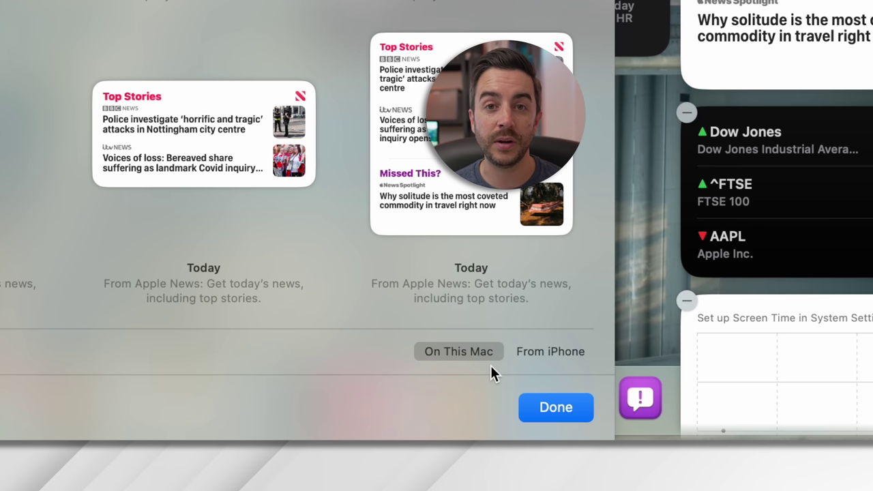
left_click(549, 352)
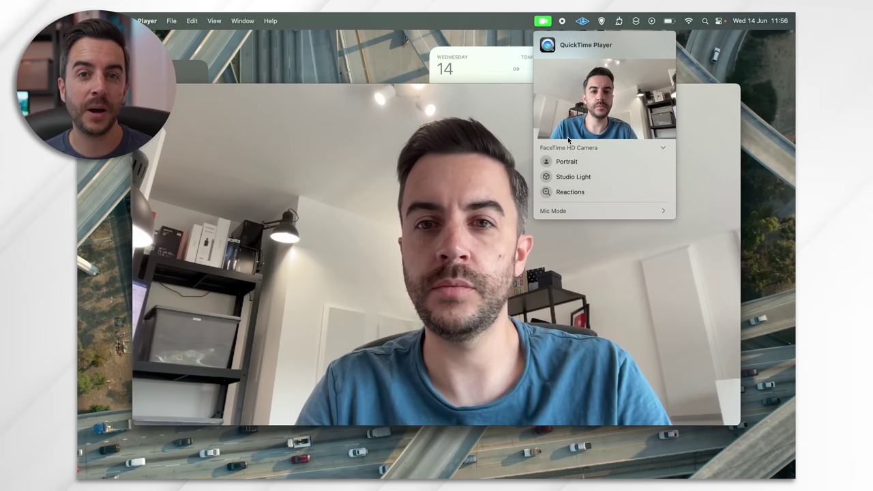
- Turn the Portrait background blur on, off, and back on
left_click(572, 163)
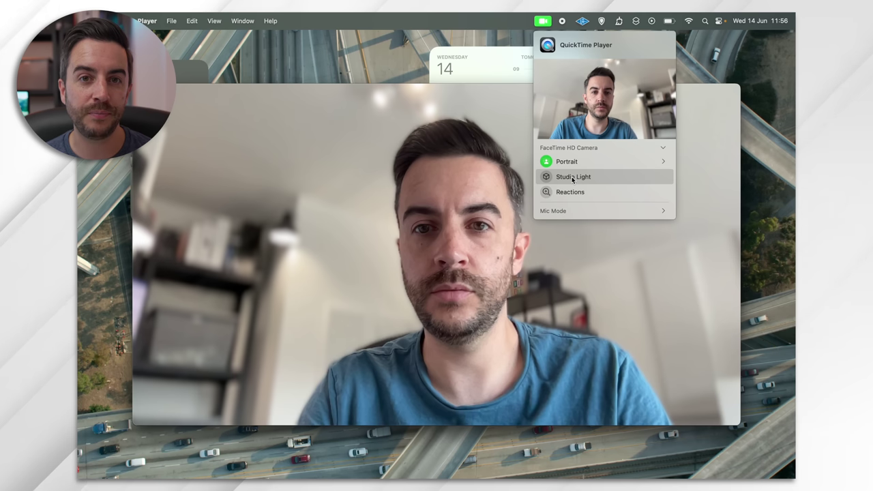
left_click(572, 165)
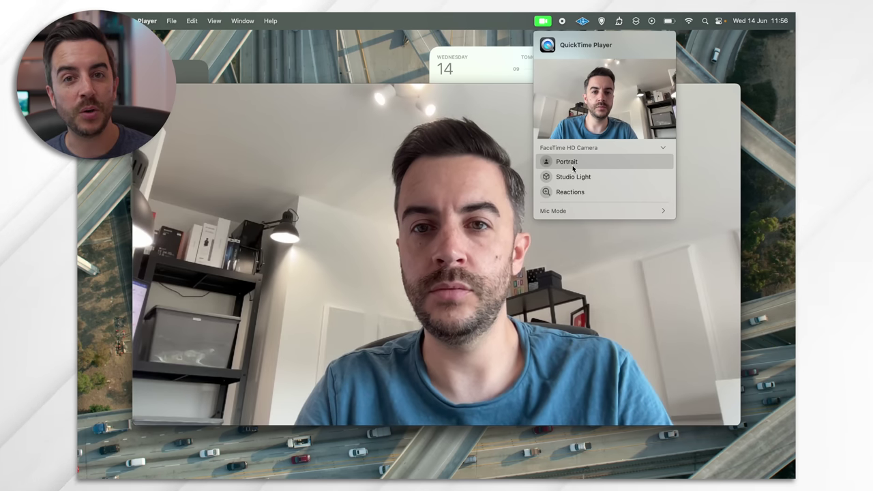
left_click(572, 165)
- Turn on Studio Light, lower its intensity with the slider, and enable Reactions
left_click(576, 177)
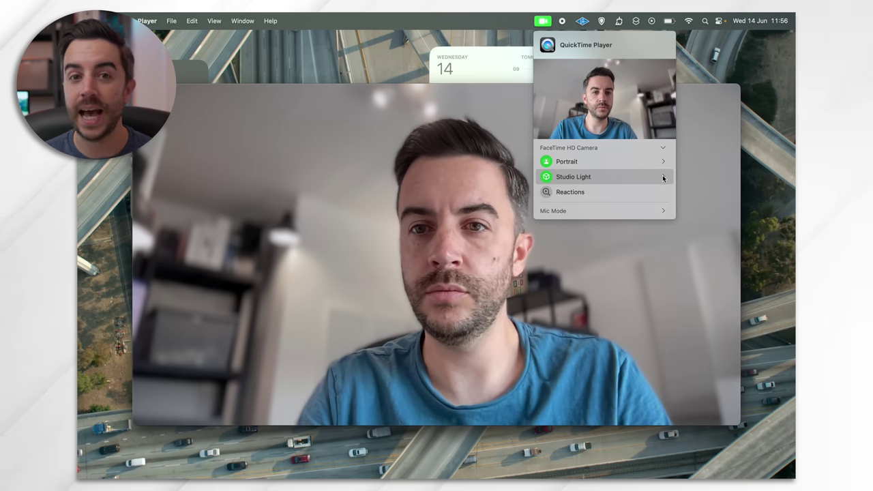
left_click(663, 178)
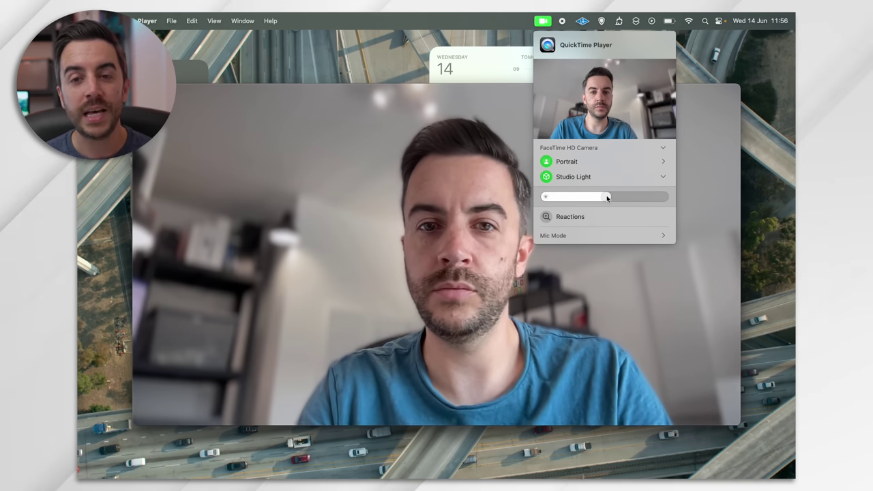
left_click_drag(606, 195, 669, 197)
left_click(664, 177)
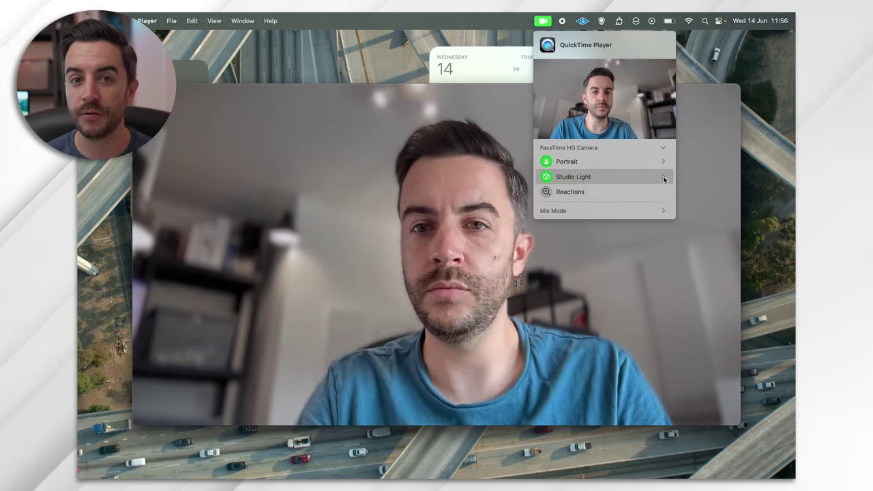
left_click(616, 192)
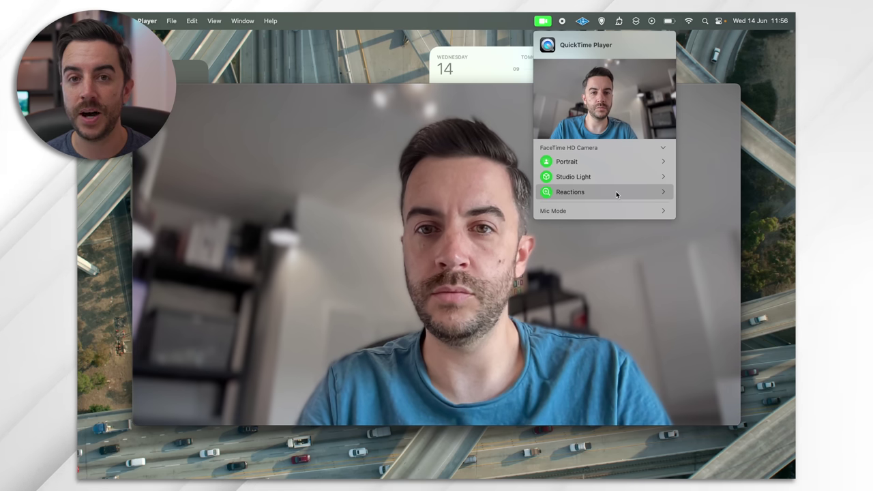
- Trigger the hearts, lasers and rain reactions on the camera video, then close the effects menu
left_click(664, 193)
left_click(547, 212)
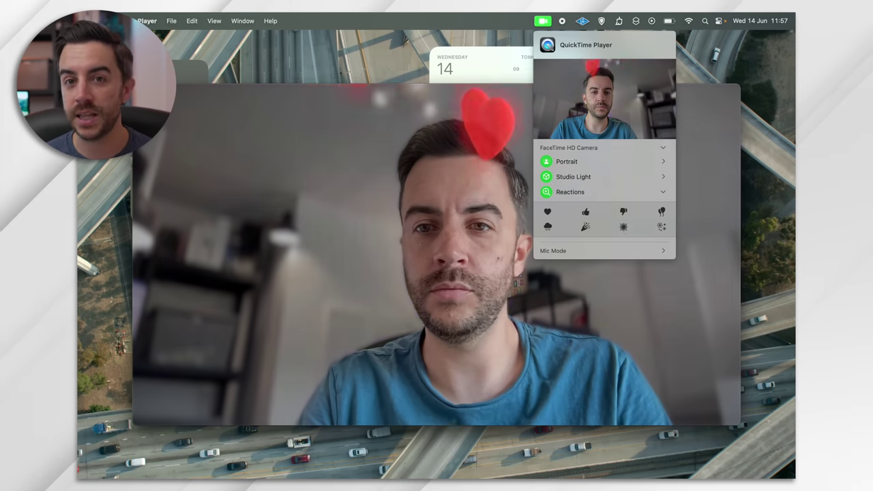
left_click(661, 226)
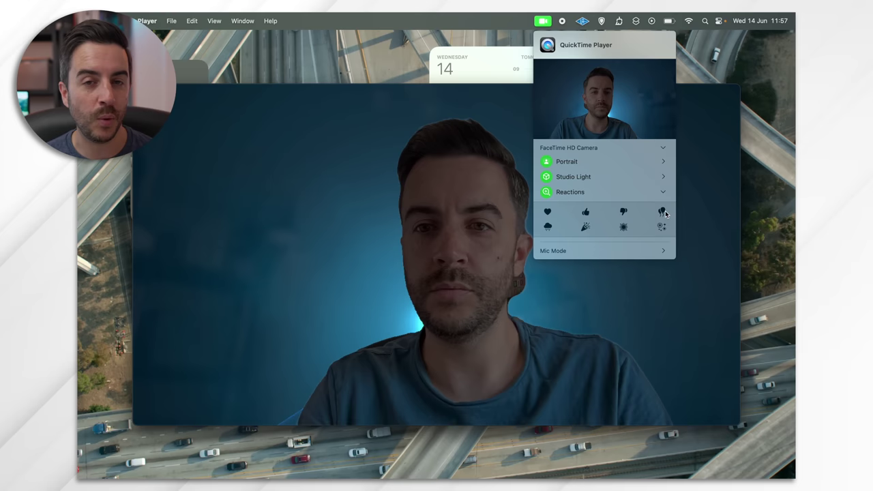
left_click(549, 227)
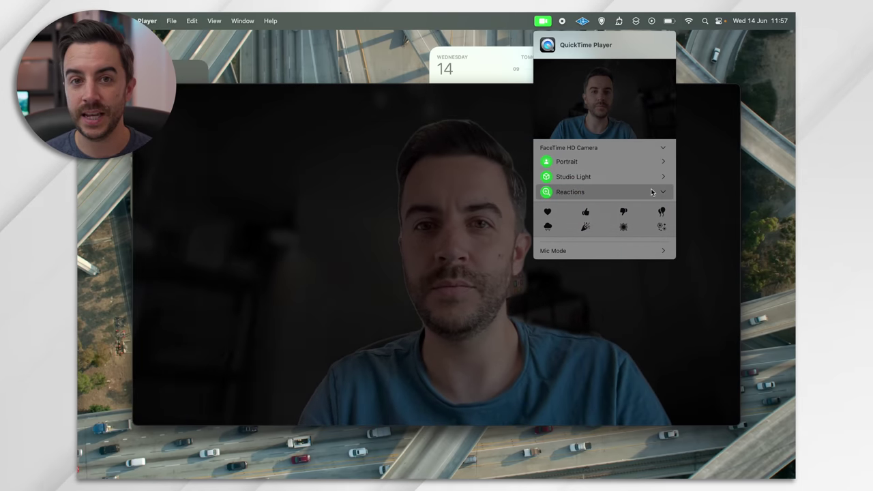
key("Escape")
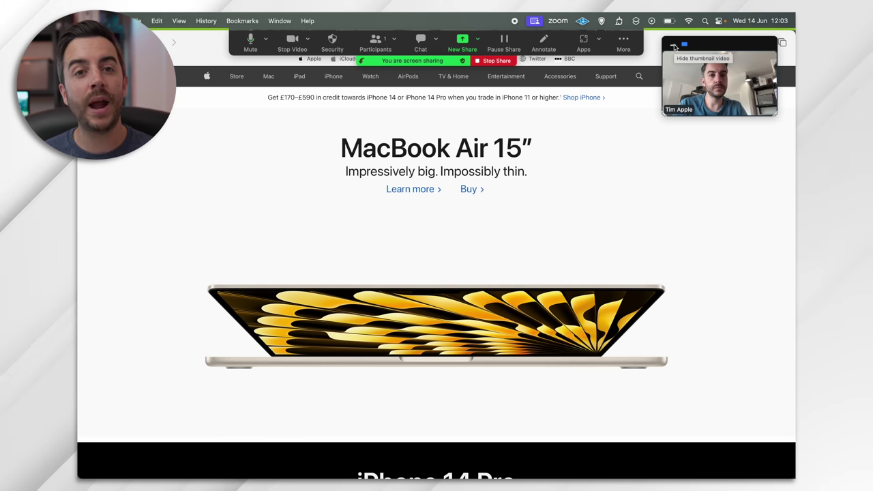
- Try the small and large Presenter Overlay in the Zoom share, settling on small
left_click(535, 21)
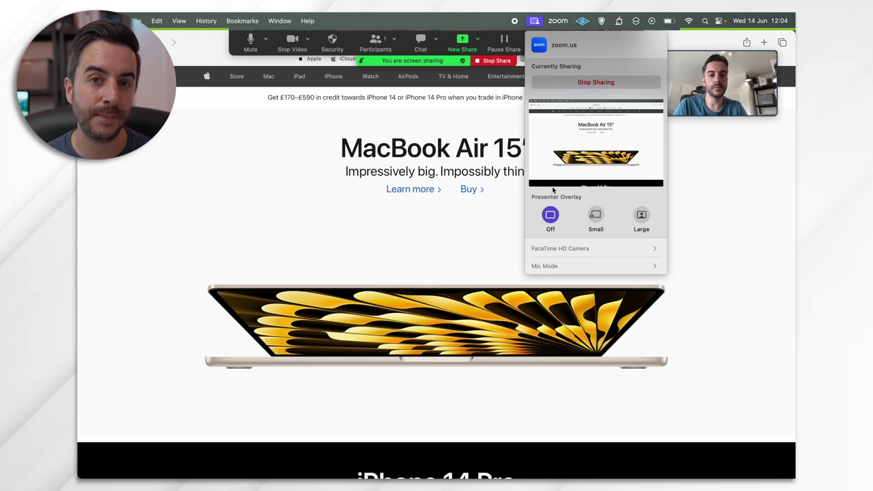
left_click(596, 220)
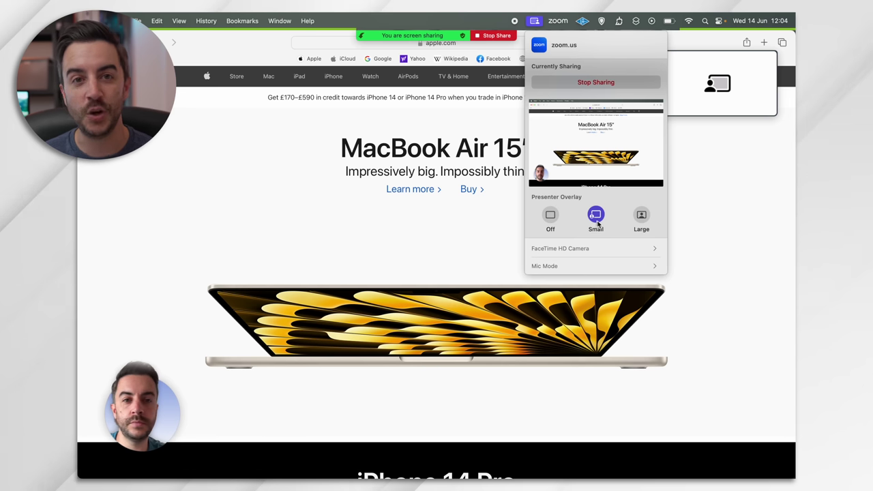
left_click(636, 216)
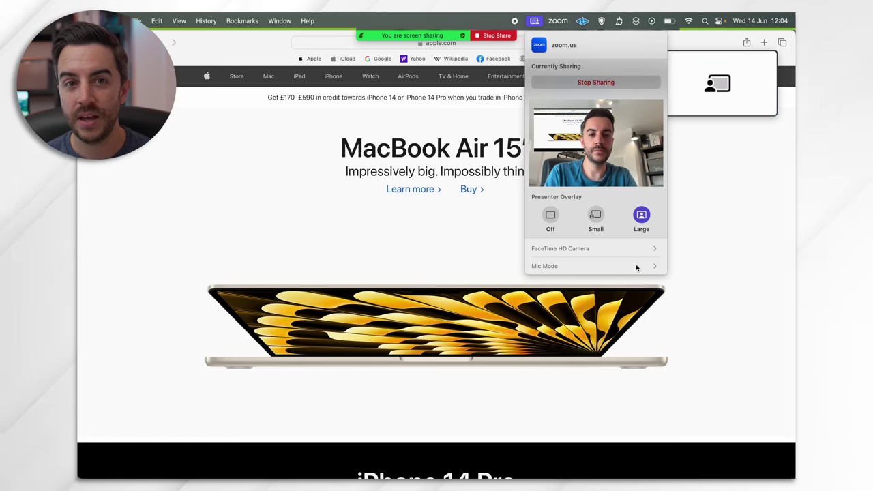
left_click(596, 217)
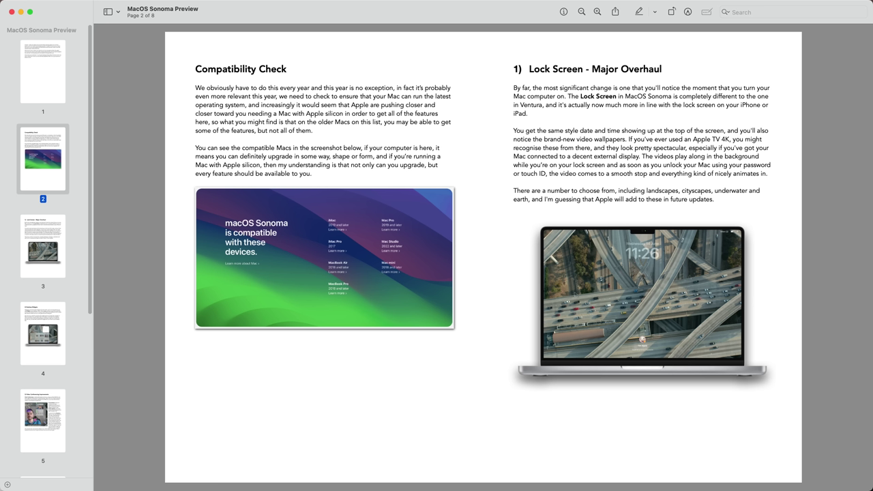
- Jump to the page 4 spread from the sidebar, then advance to the page 6–7 spread
left_click(43, 333)
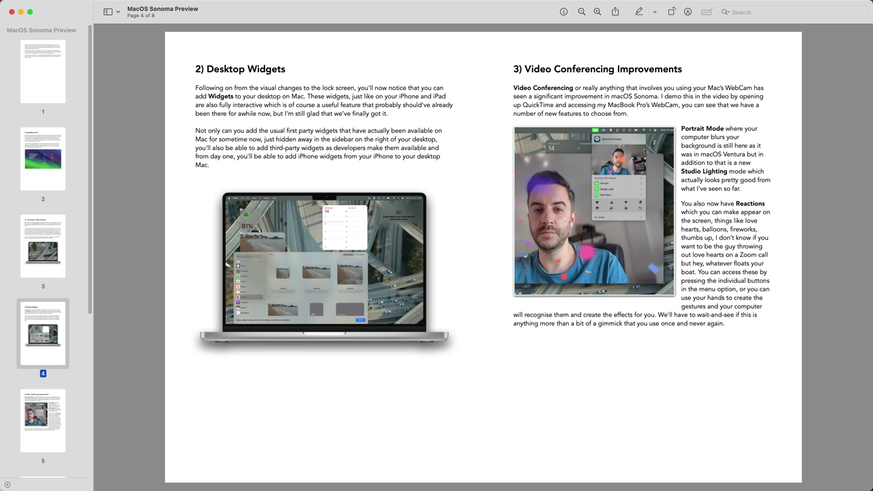
key("Down")
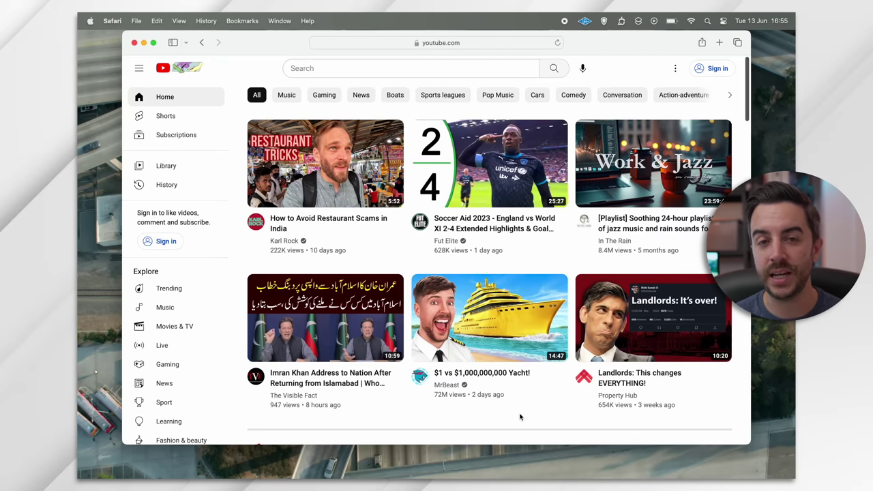
- Add YouTube to the Dock as a web app and place its icon next to Mail
left_click(136, 20)
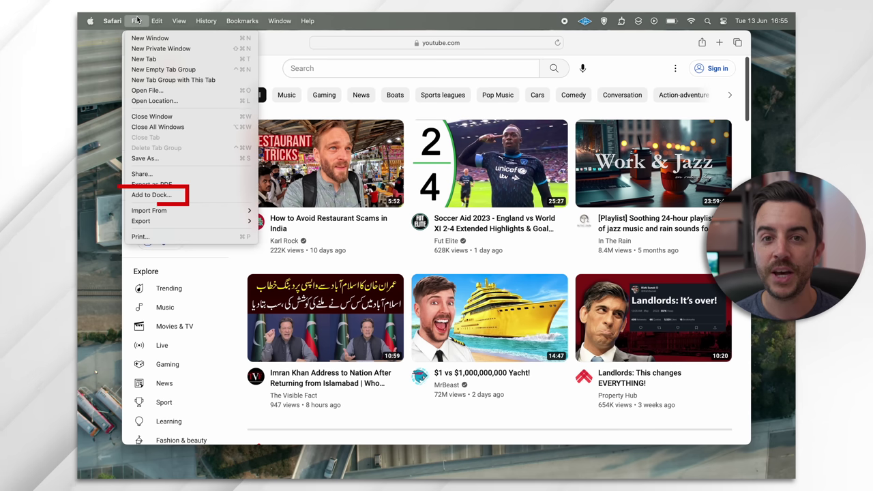
left_click(166, 195)
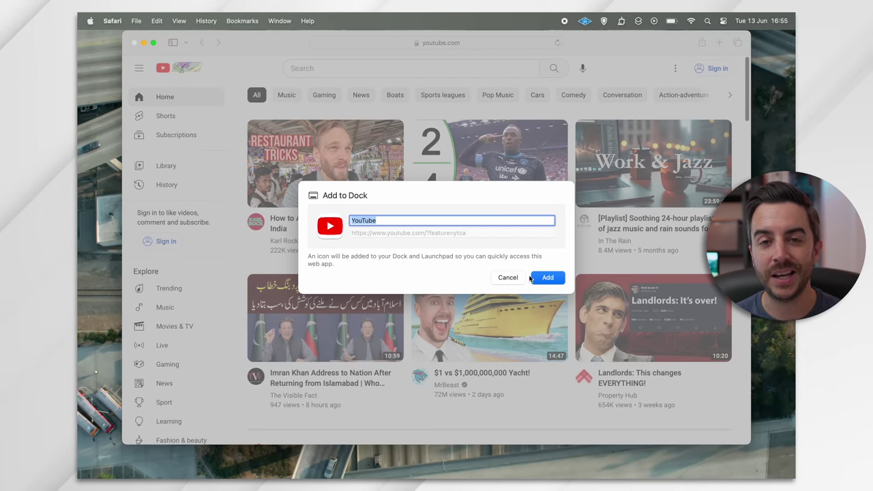
left_click(546, 277)
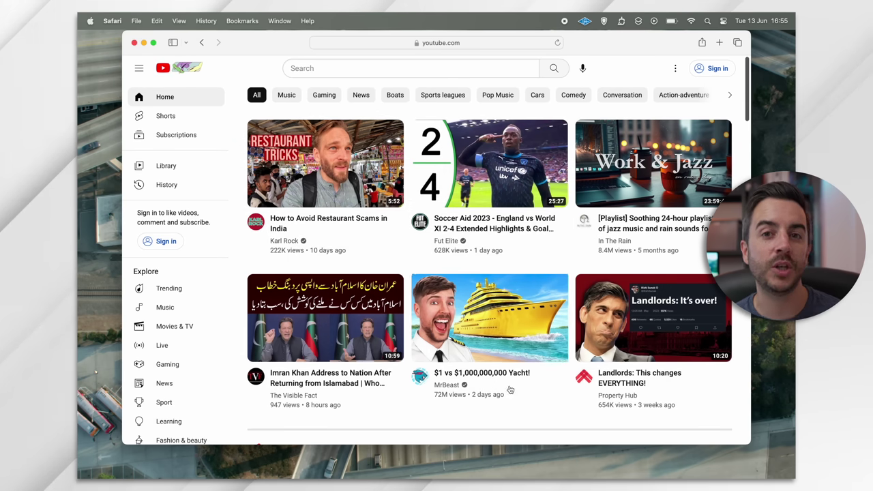
mouse_move(509, 478)
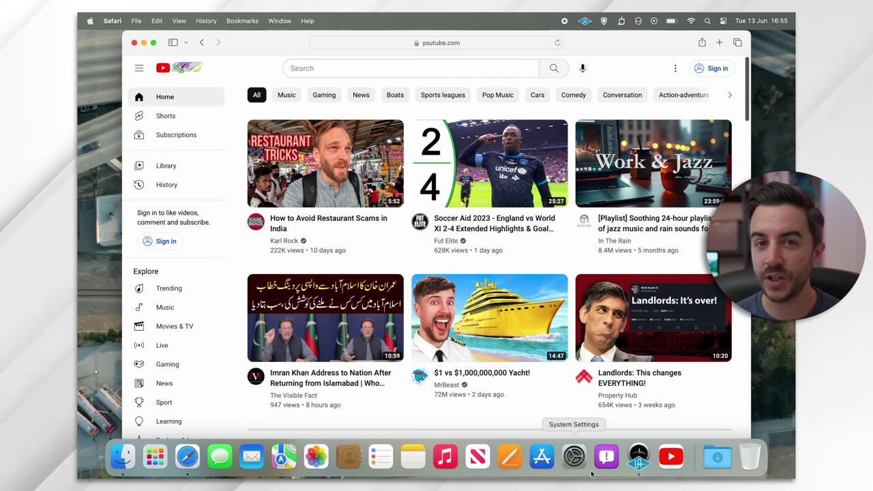
left_click_drag(671, 456, 276, 457)
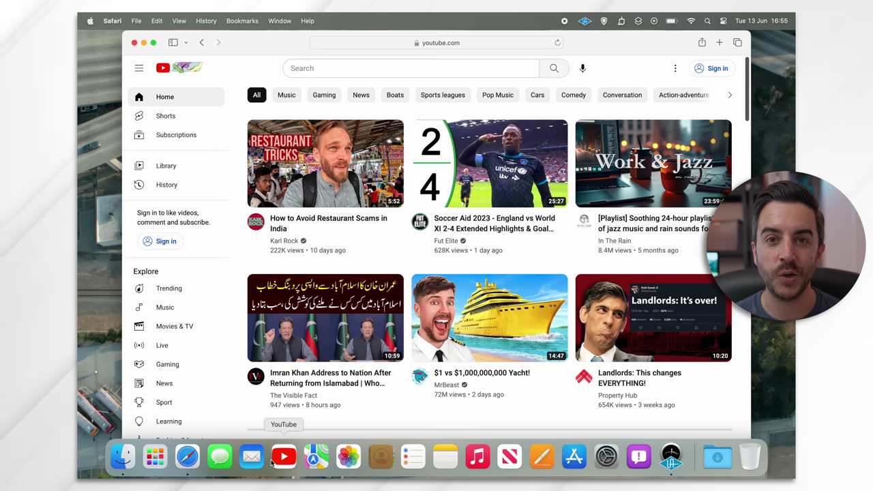
- Quit Safari and launch the new YouTube web app from the Dock
left_click(112, 20)
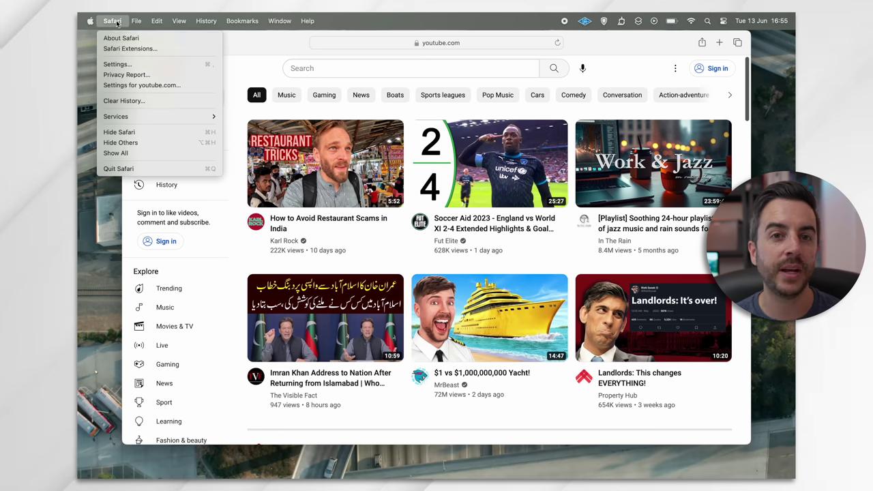
left_click(136, 169)
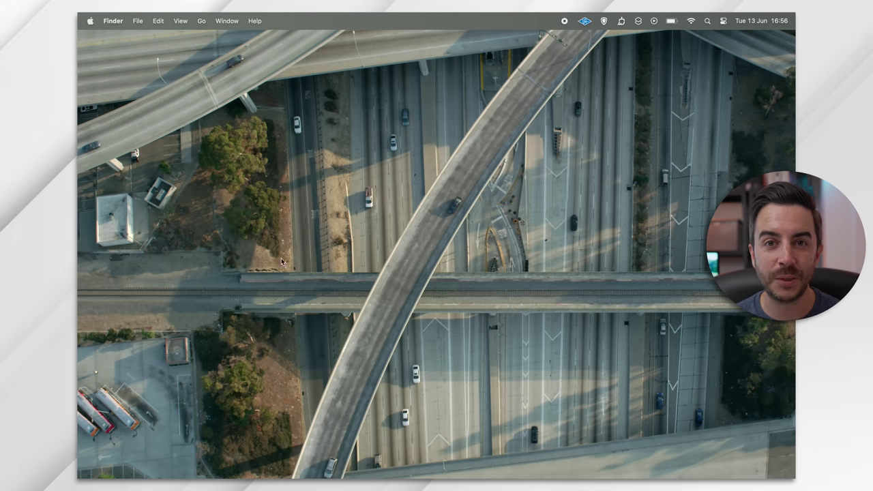
left_click(284, 462)
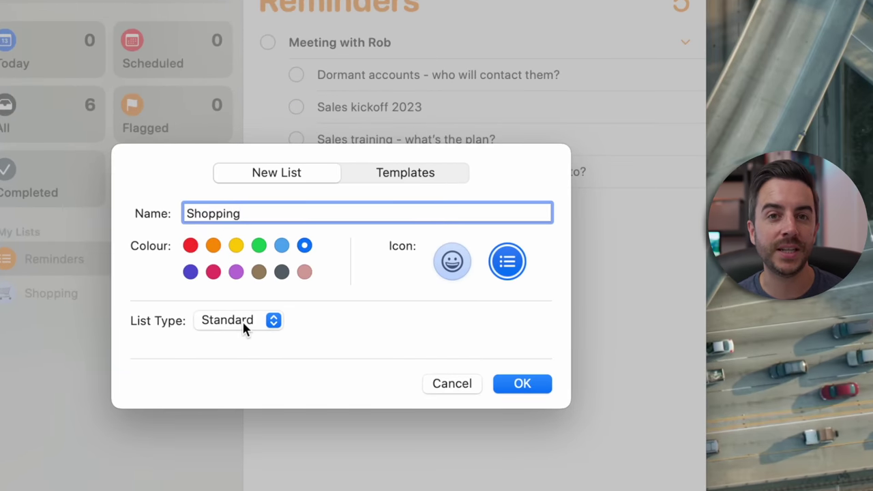
- Create the Shopping list as a Shopping-type list with the shopping cart emoji icon
left_click(244, 328)
left_click(244, 339)
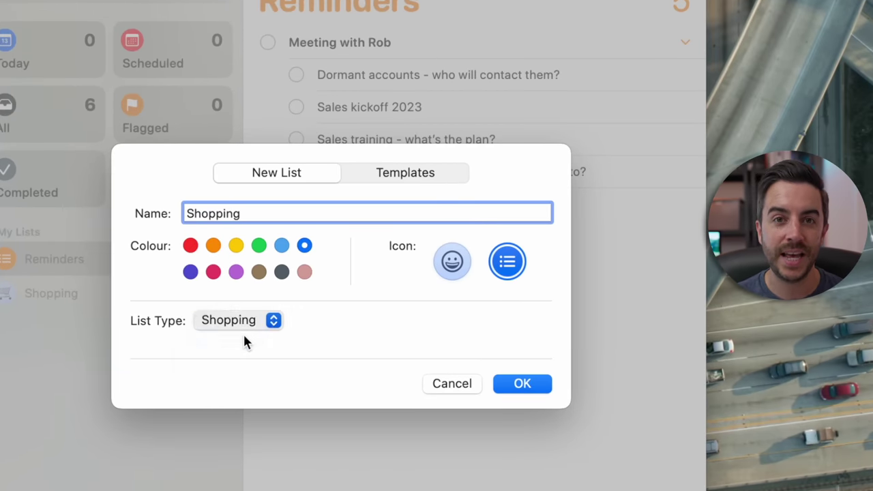
left_click(459, 258)
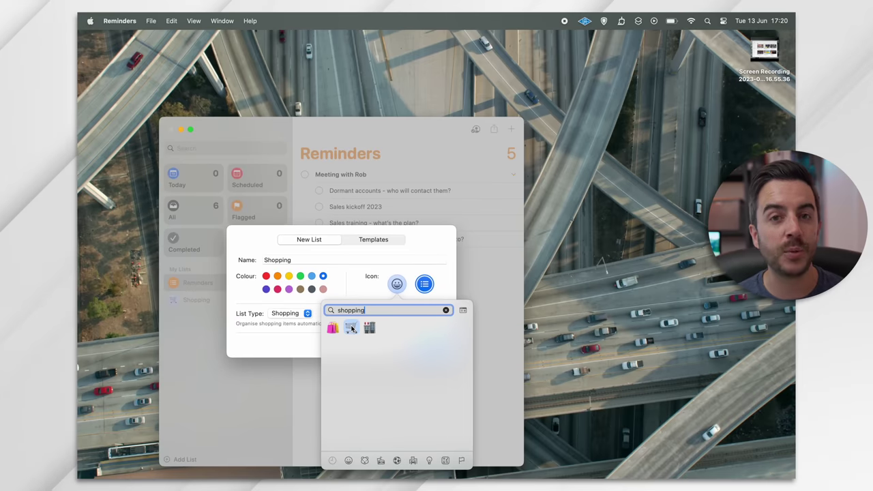
left_click(363, 353)
left_click(351, 328)
left_click(432, 346)
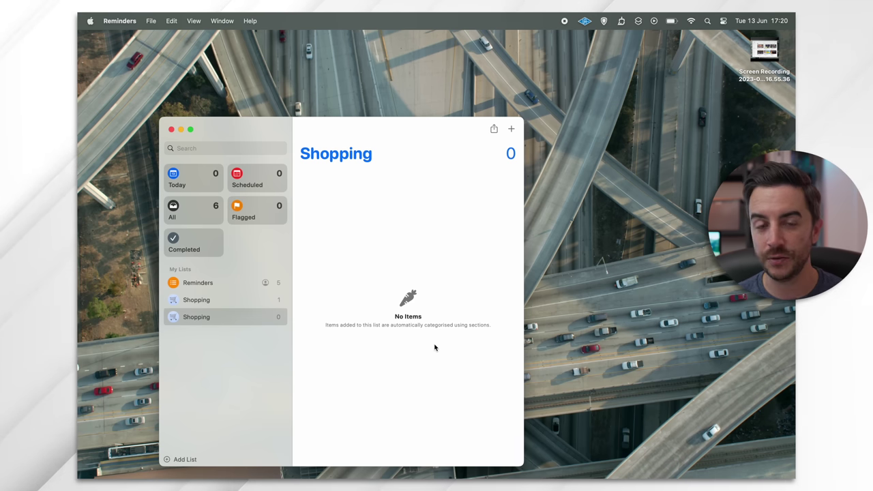
- Add Carrots, Apples, Beef joint and Cornflakes as items in the Shopping list
left_click(380, 214)
type("Carrots")
key("Return")
type("Apples")
key("Return")
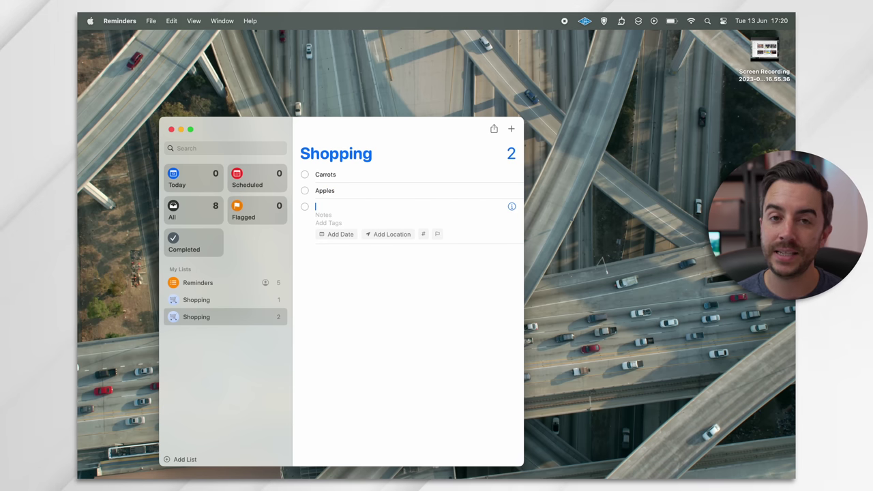
type("Beef jo")
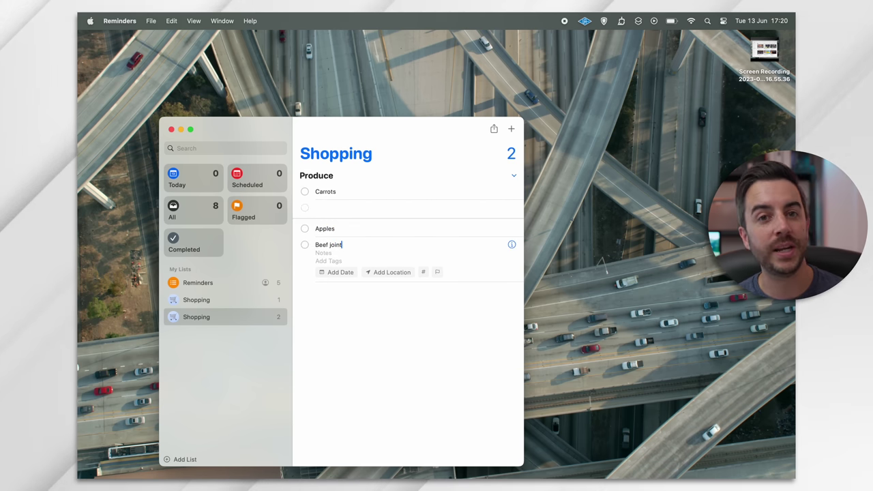
type("int")
key("Return")
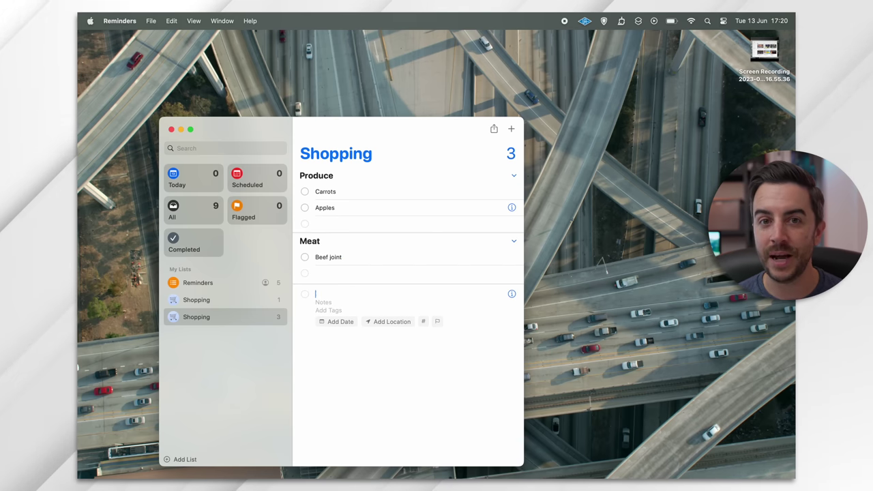
type("Cornflakes")
key("Return")
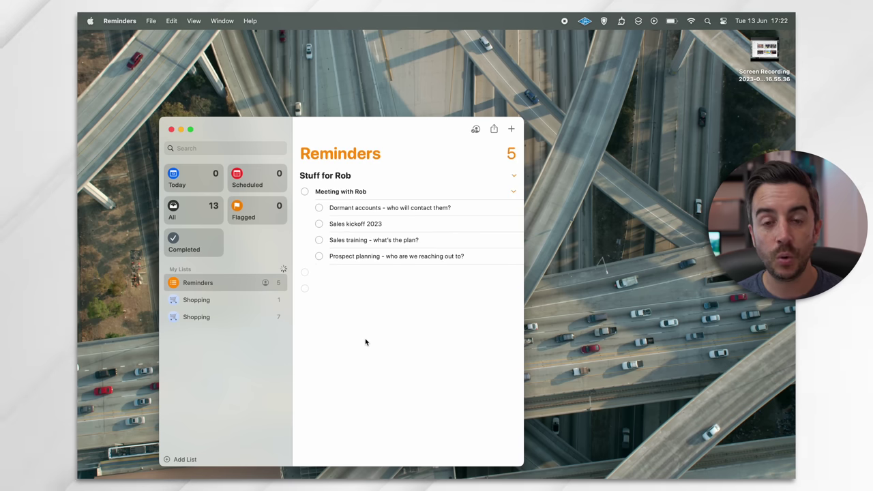
- Add a new section and enter the reminders Task A, Task B and Task C
right_click(366, 341)
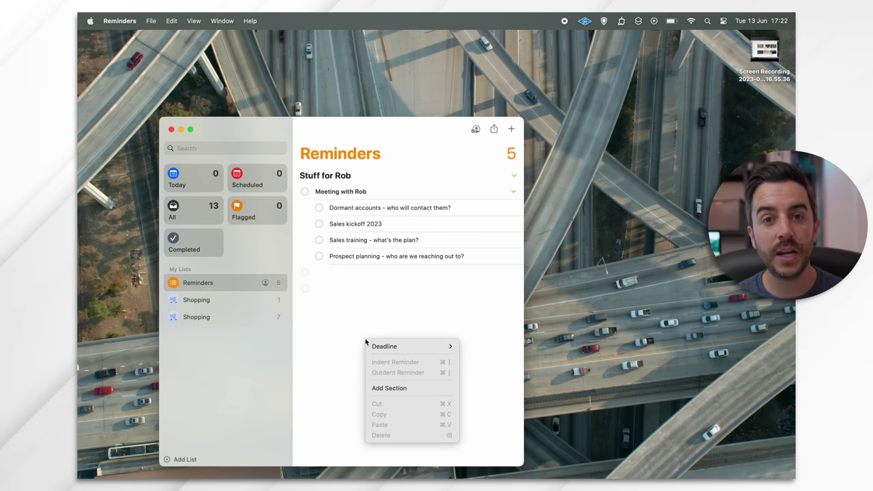
left_click(390, 388)
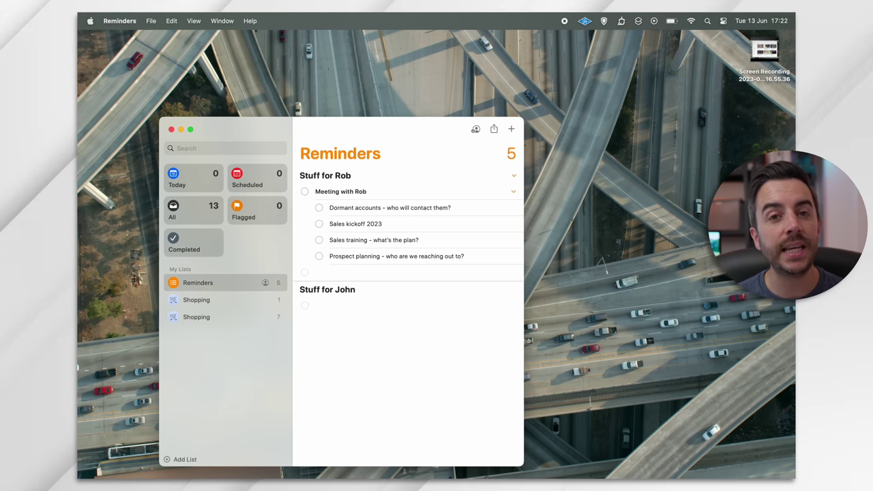
left_click(340, 306)
type("Task A")
key("Return")
type("Task B")
key("Return")
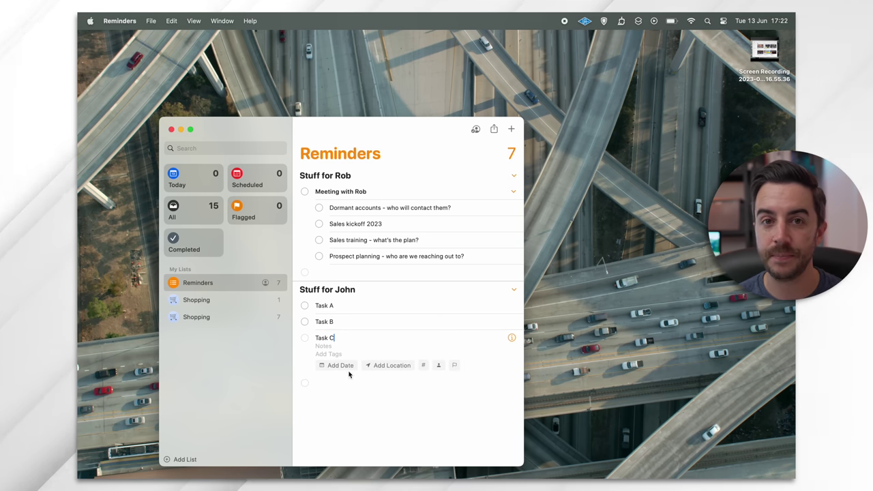
type("Task C")
key("Return")
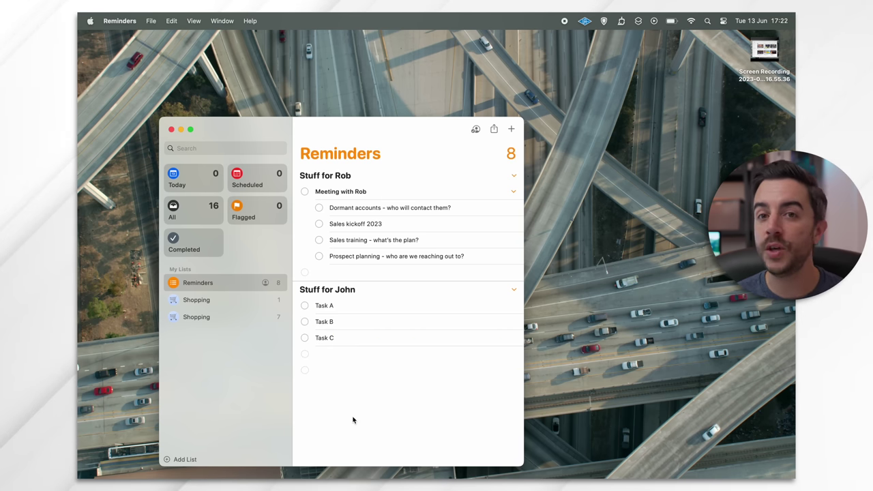
- Show the reminders as columns, then collapse and re-expand the four subtasks under Meeting with Rob
left_click(194, 20)
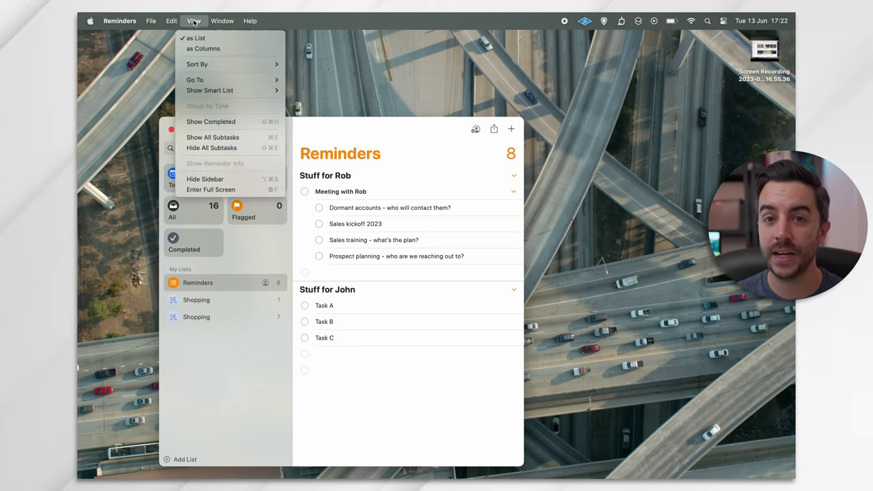
left_click(203, 49)
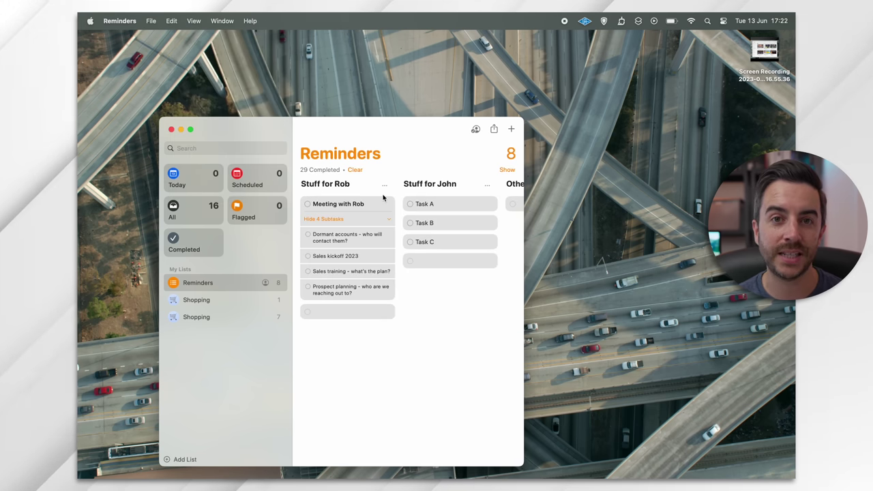
left_click(390, 220)
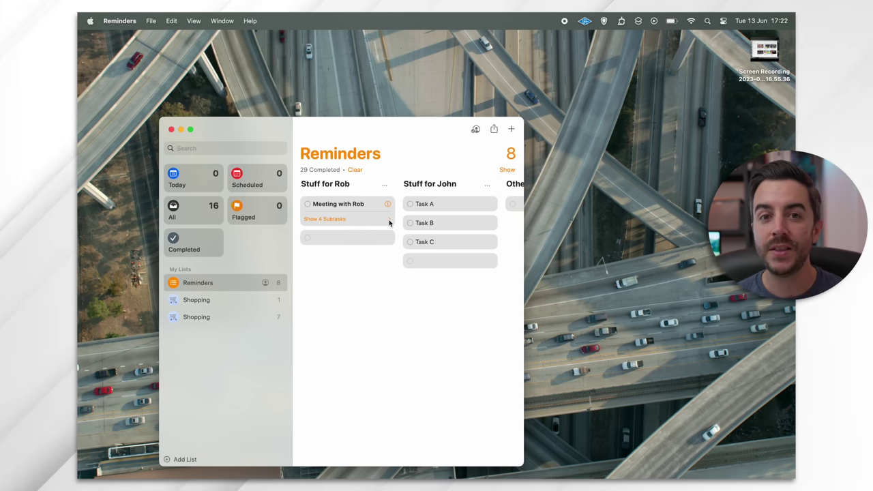
left_click(389, 221)
scroll(429, 355, "right", 3)
scroll(429, 355, "left", 3)
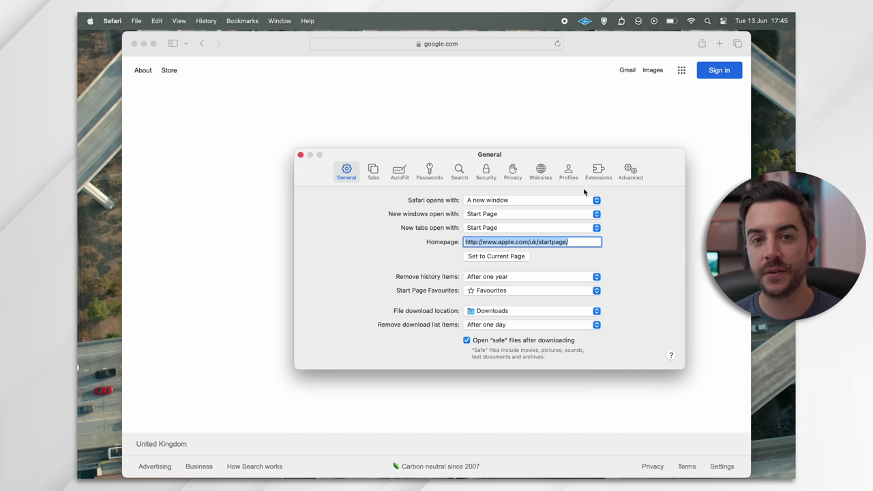
- In Safari's Profiles settings, create a new profile named Work with a pink colour
left_click(569, 173)
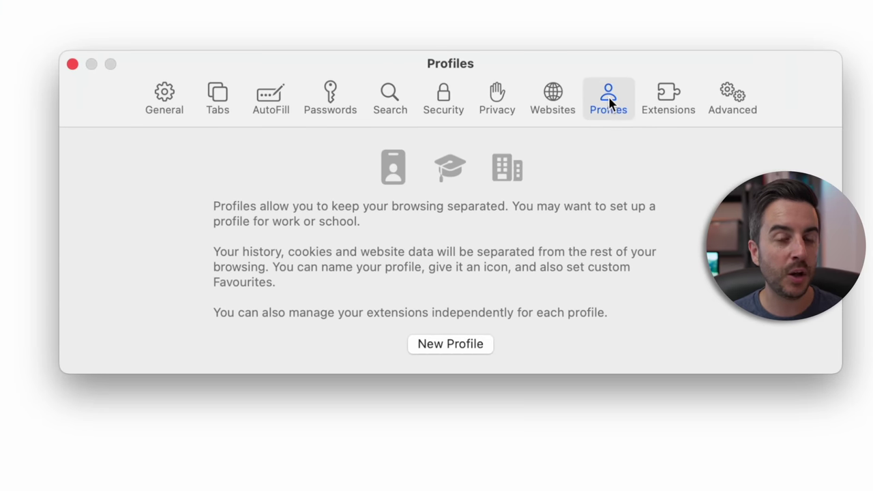
left_click(447, 347)
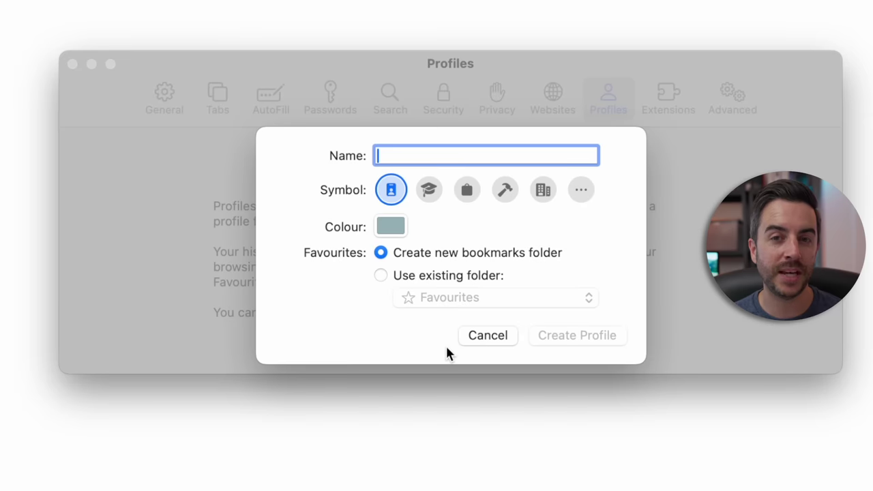
type("Work")
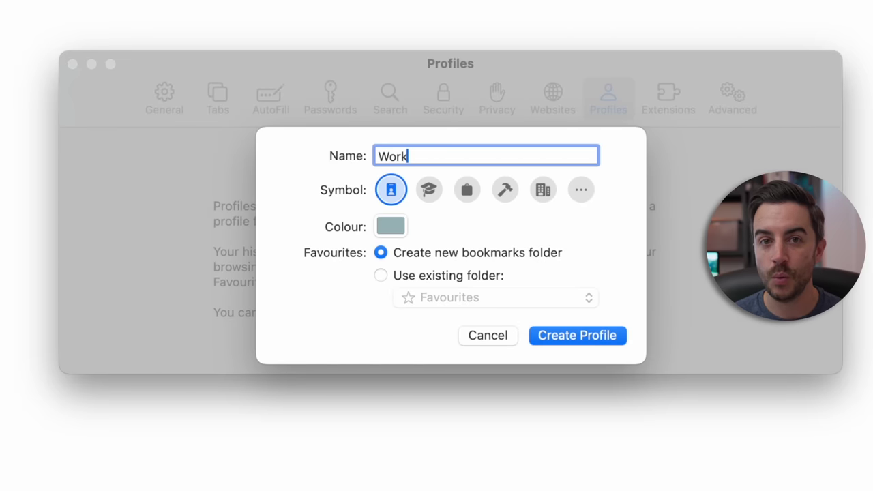
left_click(382, 227)
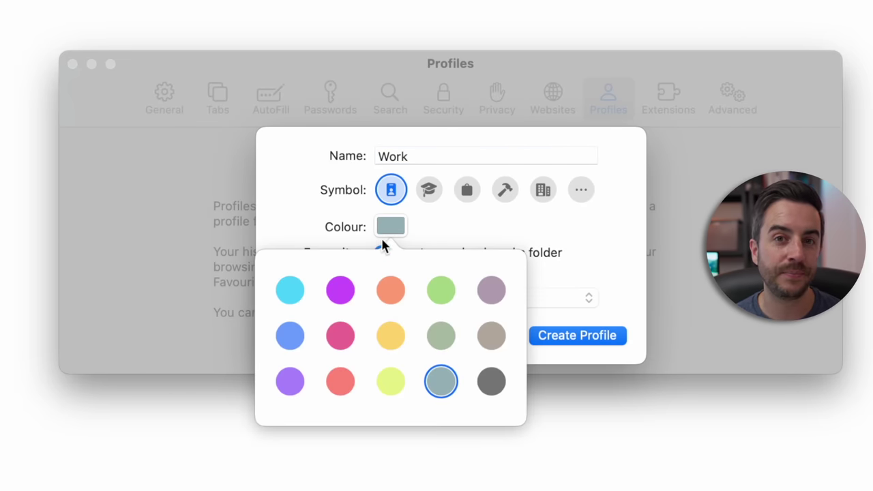
left_click(345, 334)
left_click(465, 245)
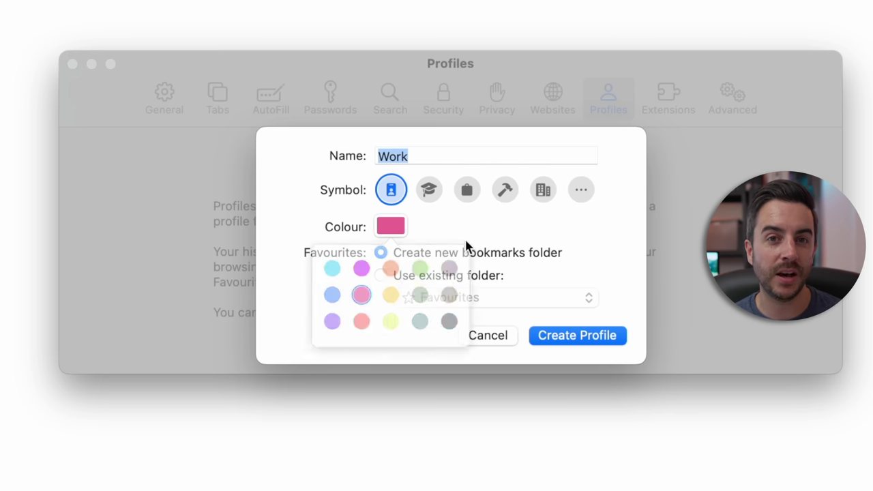
left_click(563, 336)
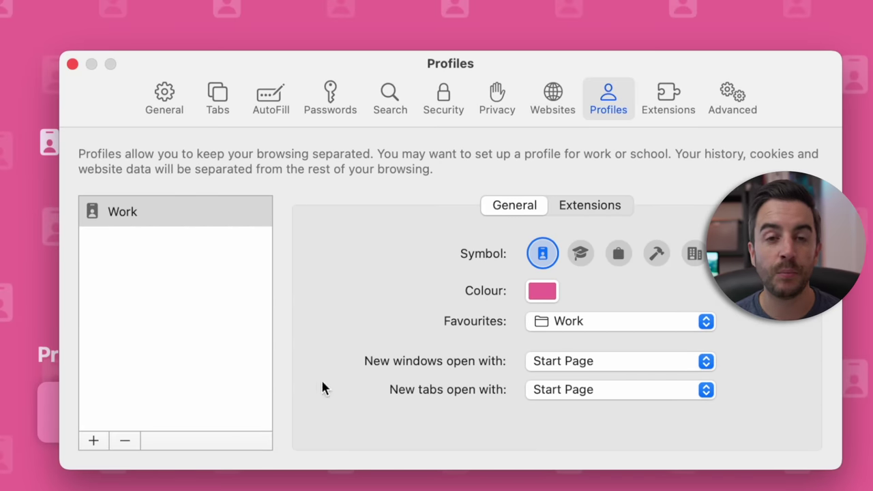
- Create a second profile named Personal with a smiley symbol and cyan colour
left_click(93, 441)
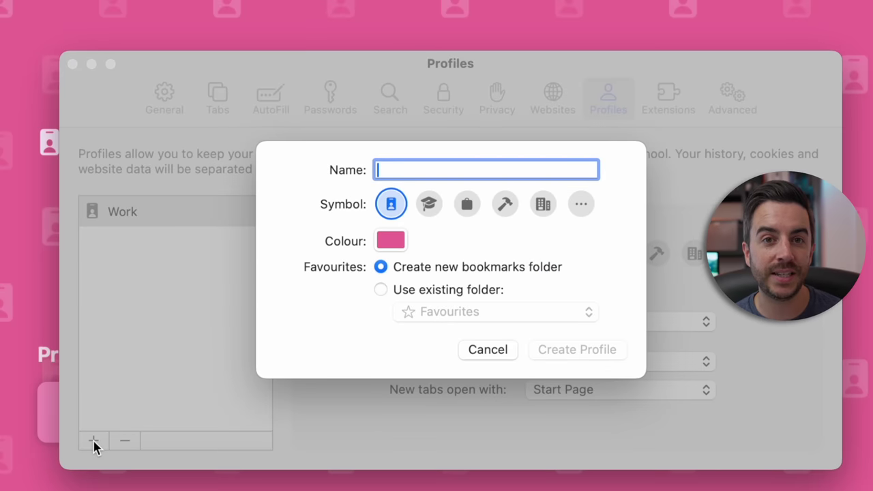
left_click(584, 202)
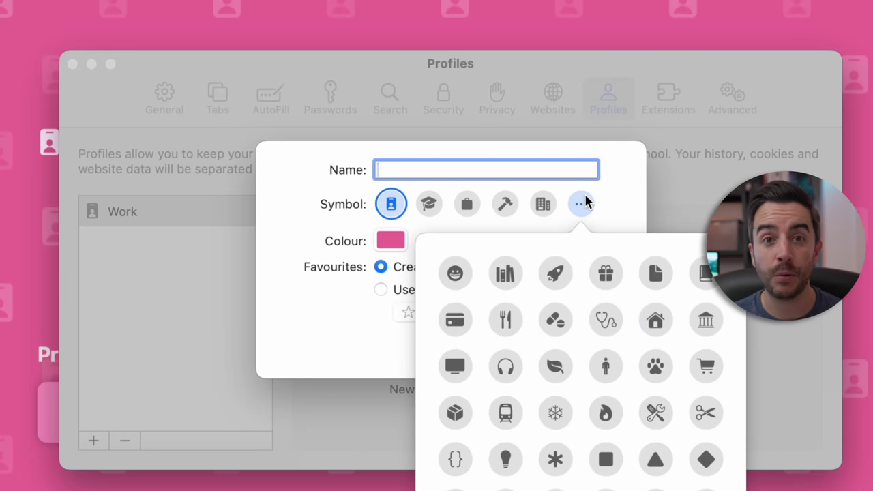
left_click(457, 273)
type("Personal")
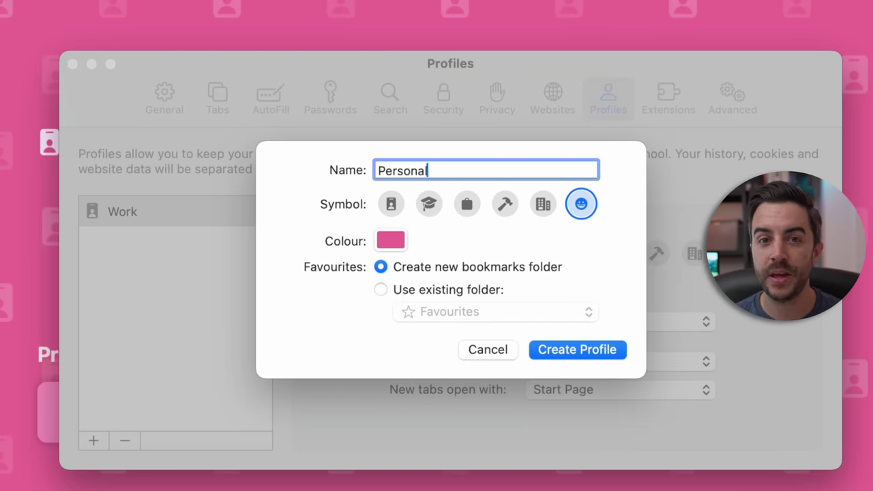
left_click(391, 241)
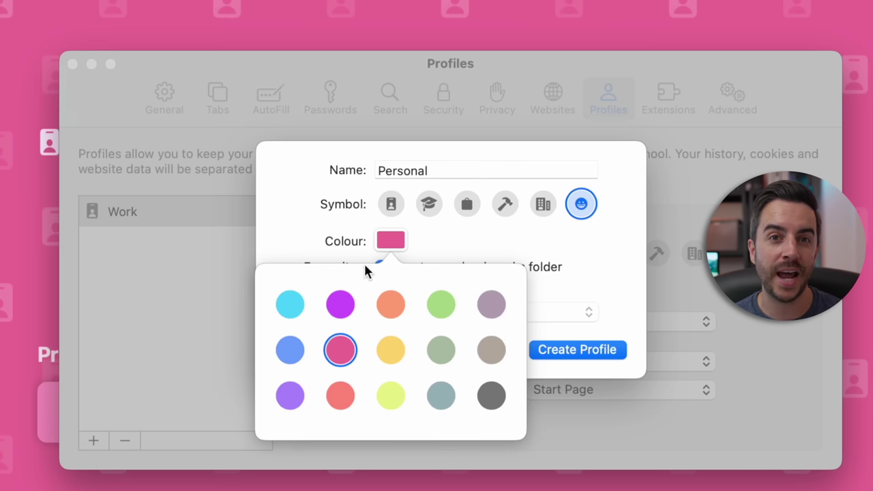
left_click(290, 304)
left_click(587, 348)
left_click(586, 348)
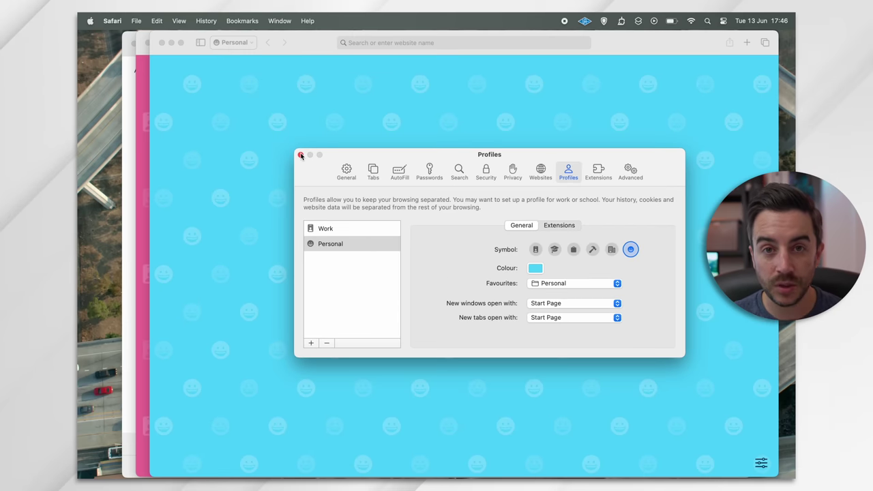
- Close Settings, glance at the Personal tab groups, and bring the pink Work window forward
left_click(72, 64)
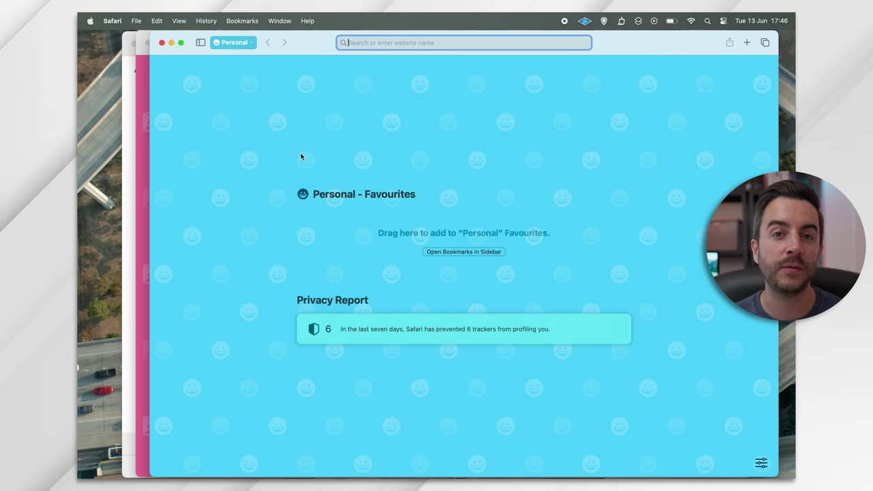
left_click(251, 43)
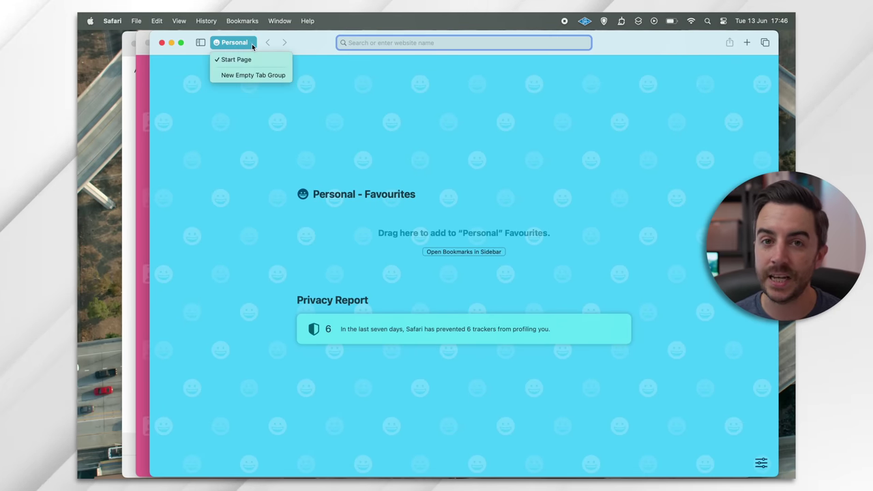
left_click(252, 45)
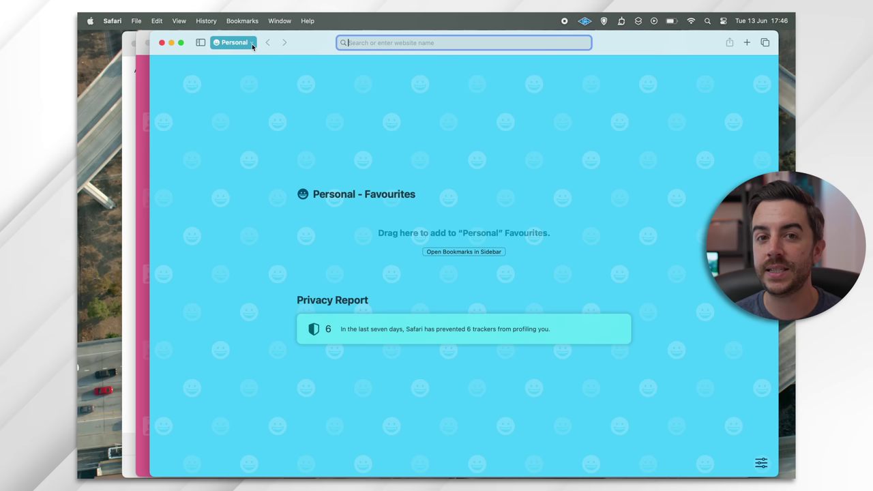
left_click(142, 107)
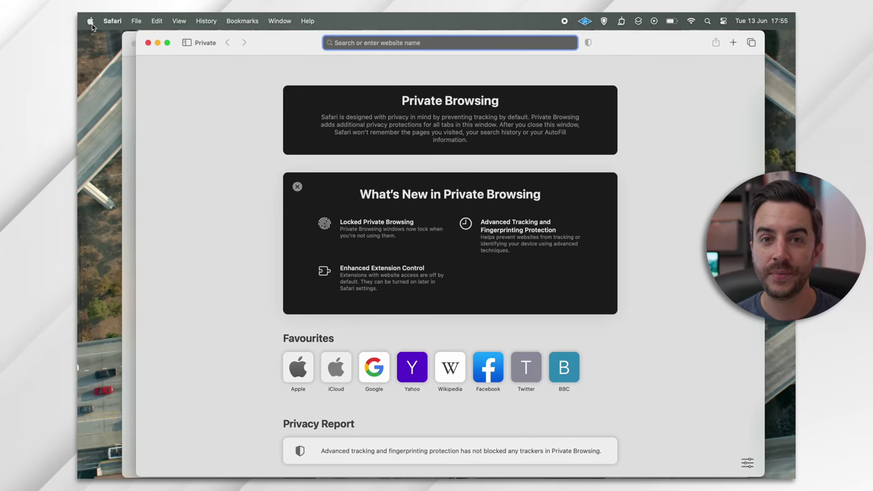
- Lock the screen from the Apple menu to show locked private browsing
left_click(92, 24)
left_click(113, 150)
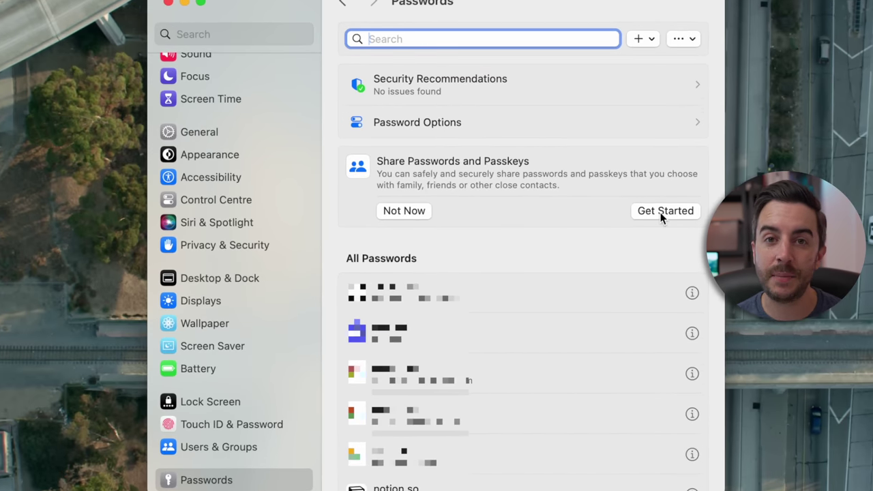
- Set up a shared password group named Family and open the Add People prompt
left_click(660, 212)
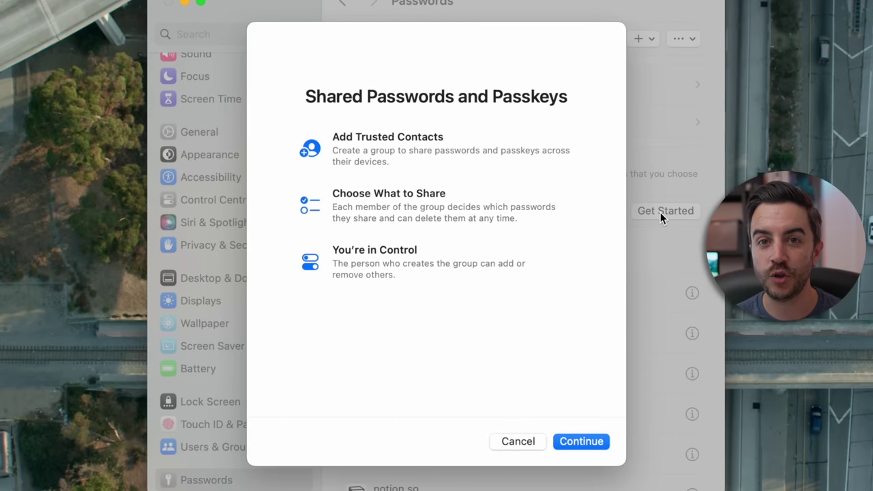
left_click(576, 441)
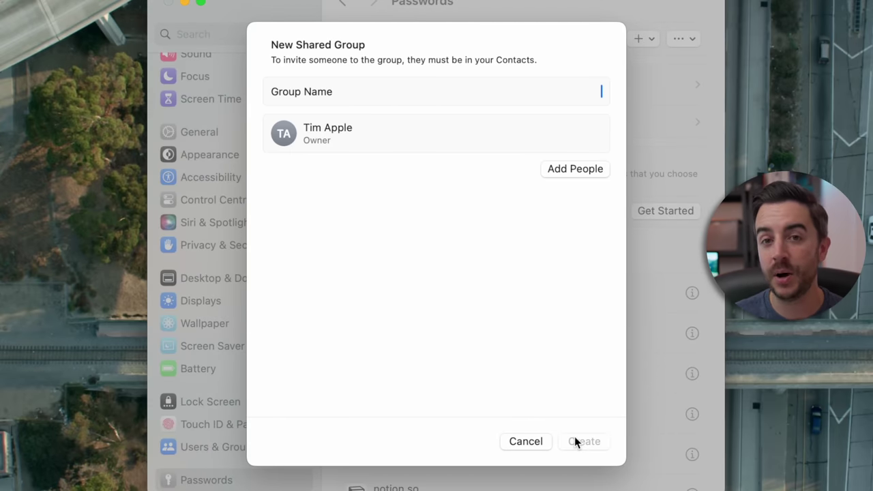
type("Family")
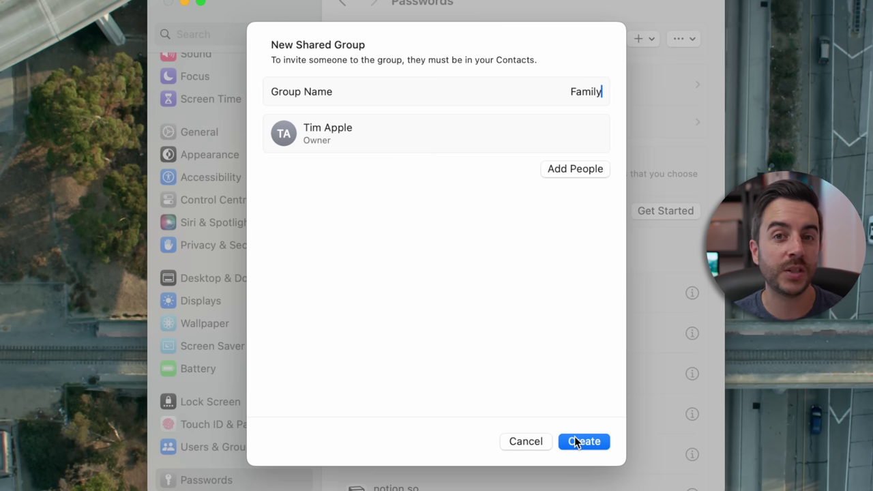
left_click(557, 172)
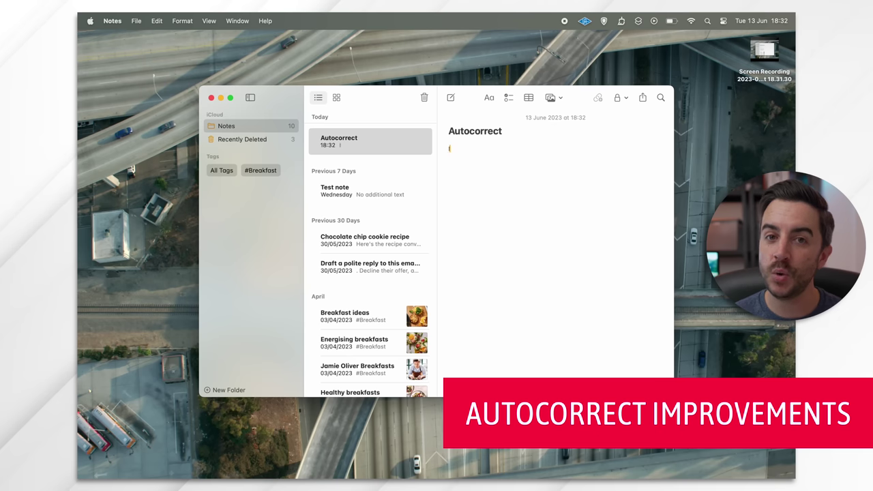
- Type the paragraph about autocorrect being much improved in macOS Sonoma, letting typos be fixed automatically
type("t may not be ovvious at firs")
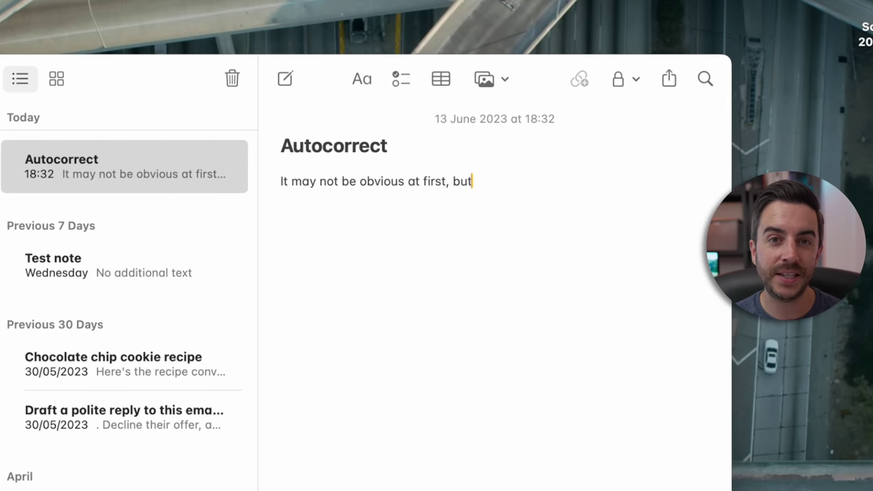
type("t, but aotocorrect ")
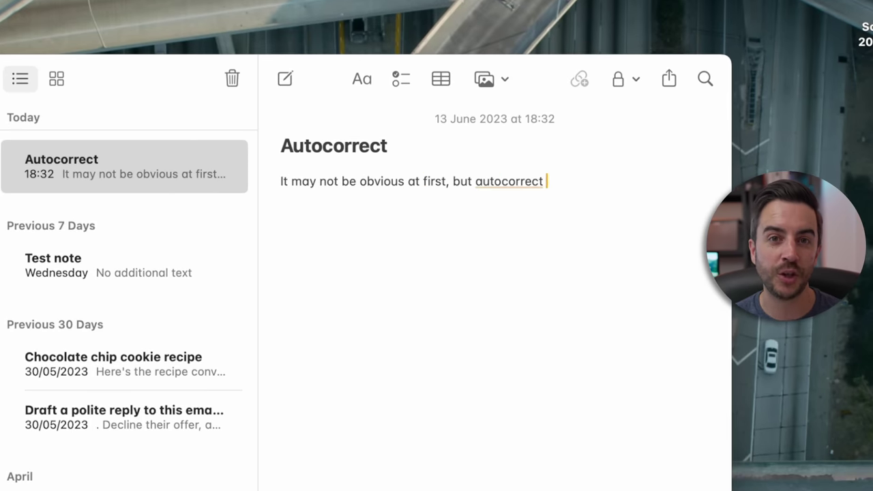
type("is much imrp")
type("voe")
type("d in the latest version of Mac OS Sonoma.")
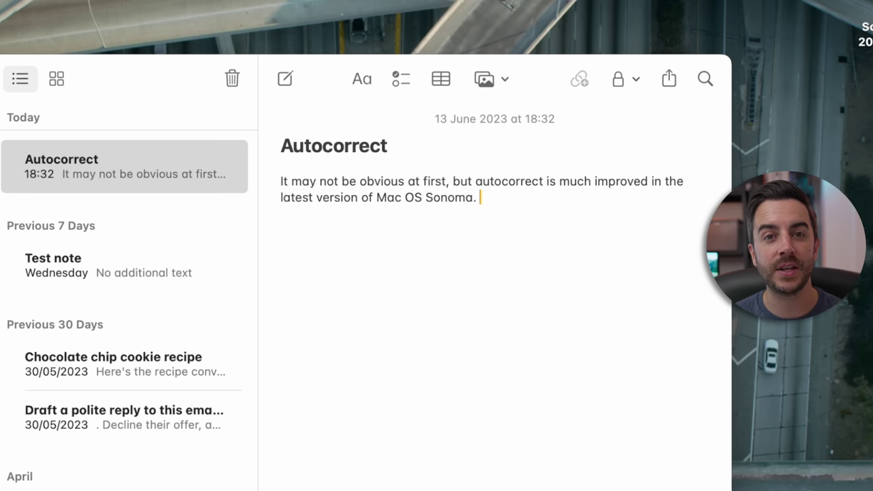
type("s changes red")
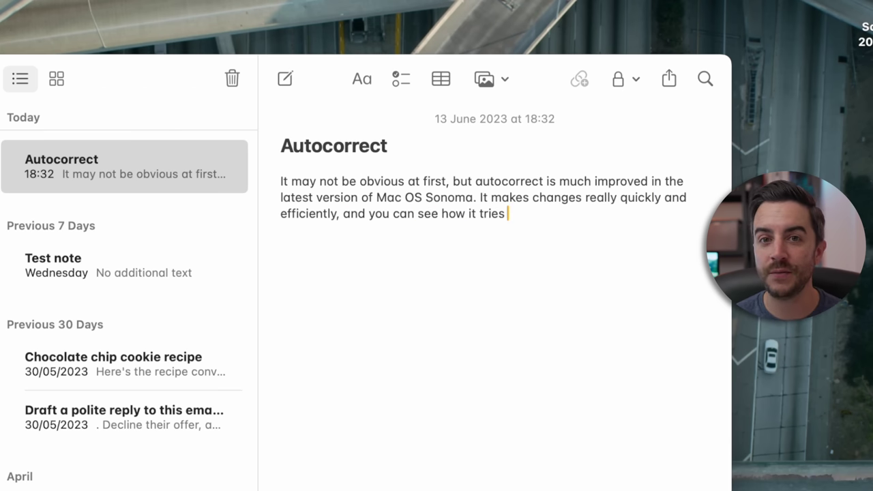
type("n")
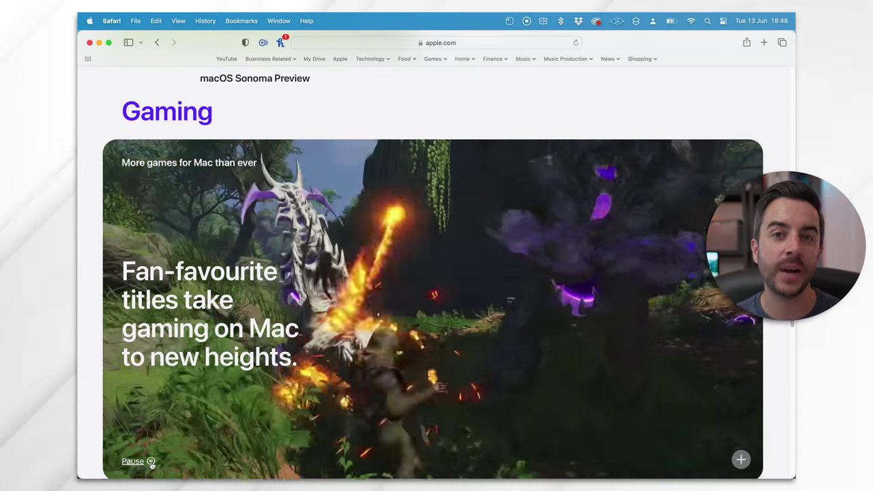
- Scroll the Sonoma Preview page past the Gaming video to 'Level up with Game mode'
left_click_drag(792, 323, 791, 335)
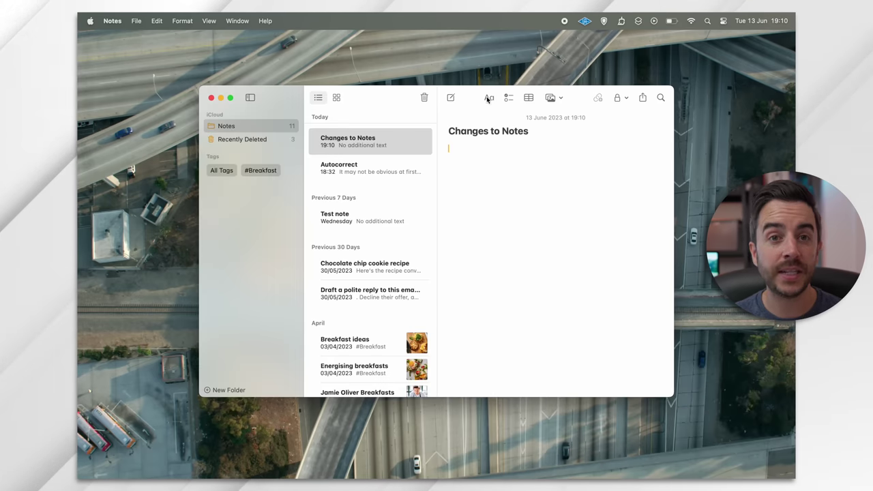
- Add the monostyled line 'This is Monostyled text'
left_click(488, 99)
left_click(485, 192)
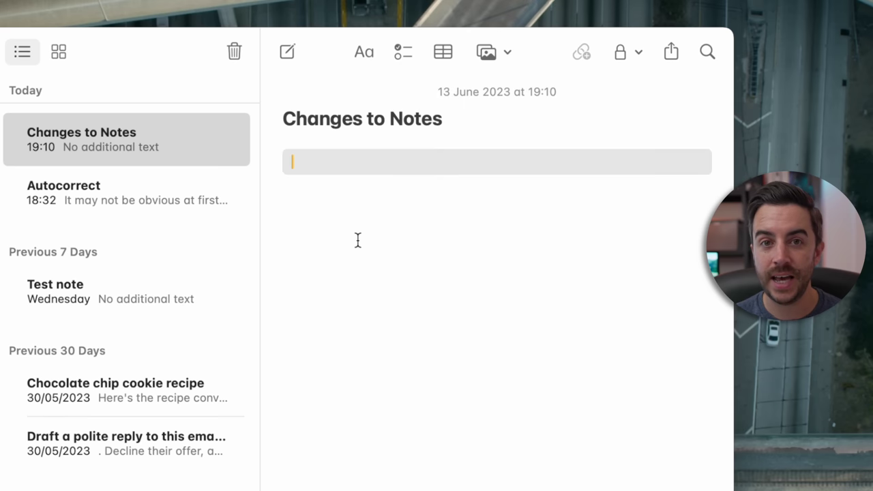
type("This ")
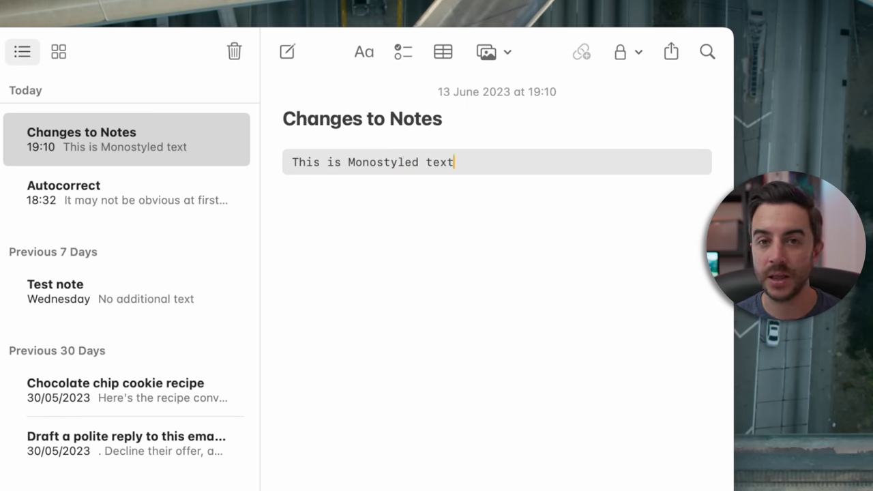
type("is Monostyled text")
key("Return")
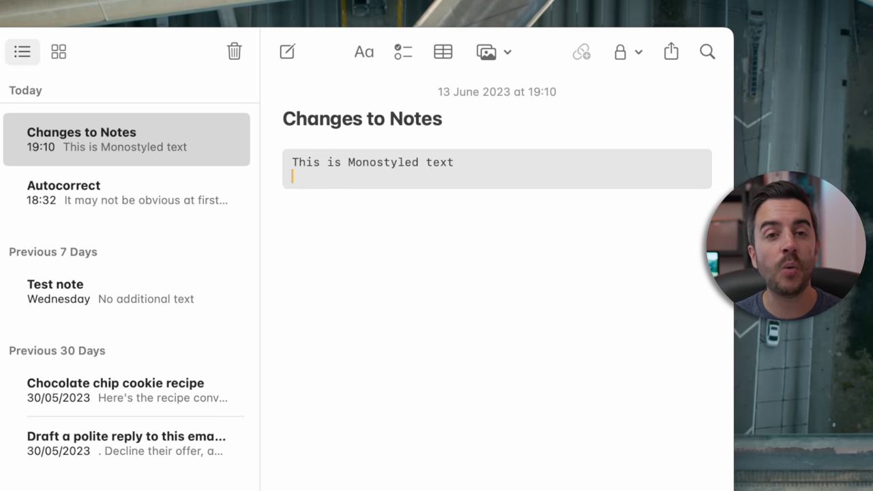
- Add 'This is a block quote' formatted as a block quote, with an empty line below
key("Return")
type("This is a block quote")
left_click_drag(421, 232, 285, 234)
left_click(362, 52)
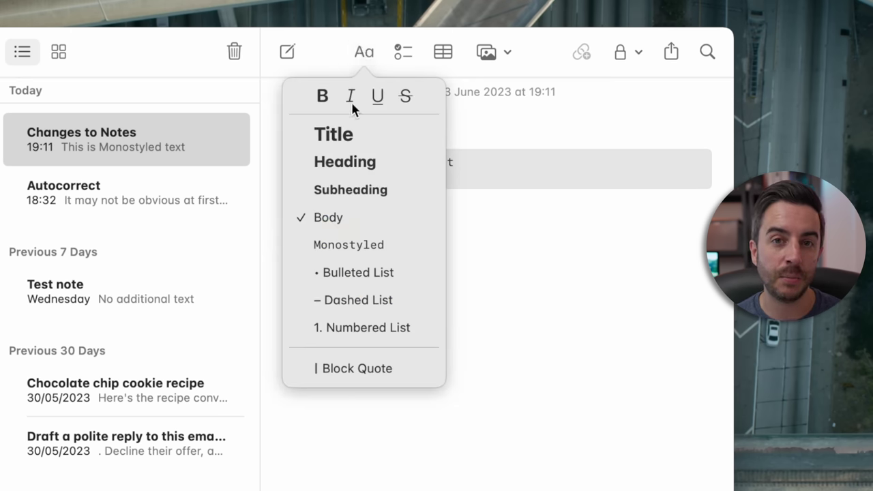
left_click(349, 367)
left_click(504, 367)
key("Return")
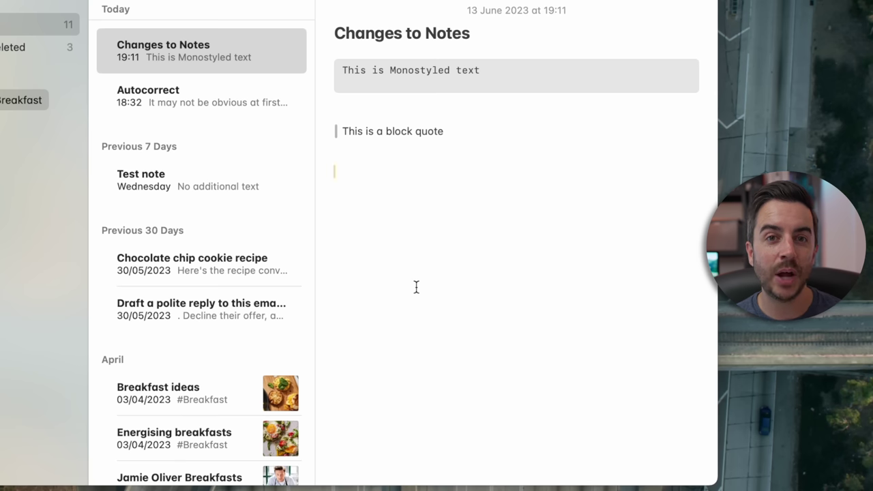
- Insert a link to the Breakfast ideas note on the empty line and open it
right_click(395, 219)
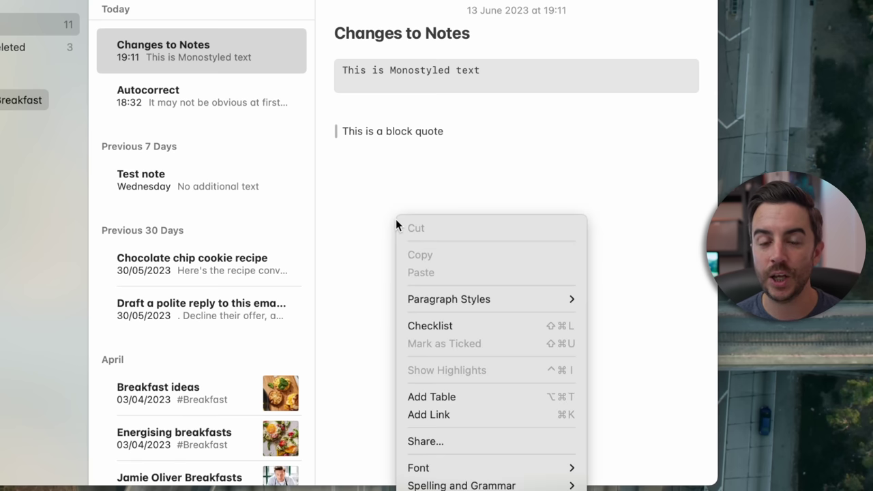
left_click(450, 412)
type("breakfas")
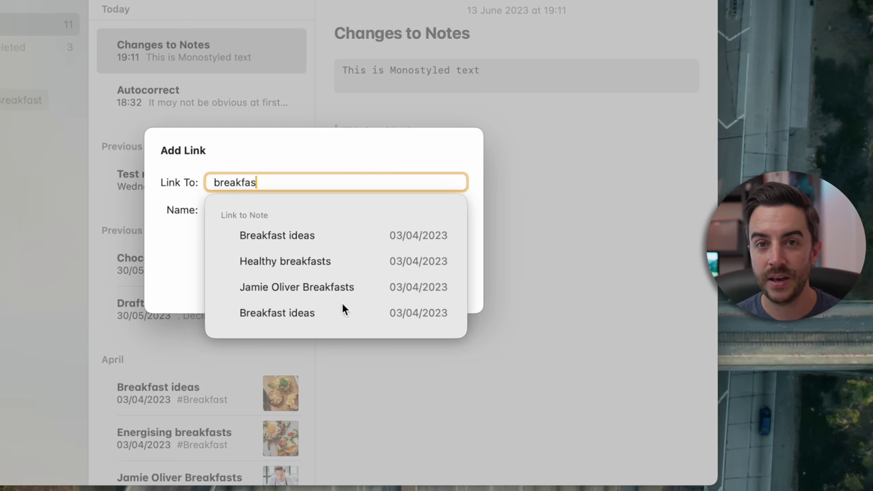
left_click(304, 236)
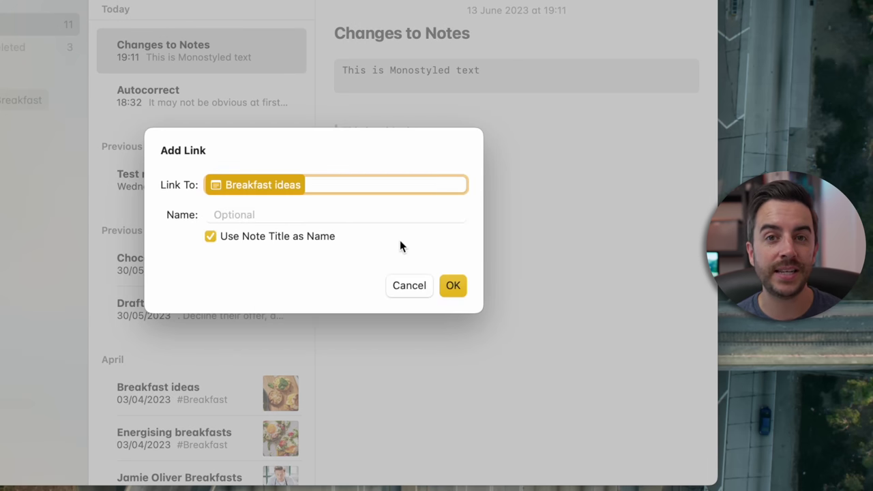
left_click(451, 287)
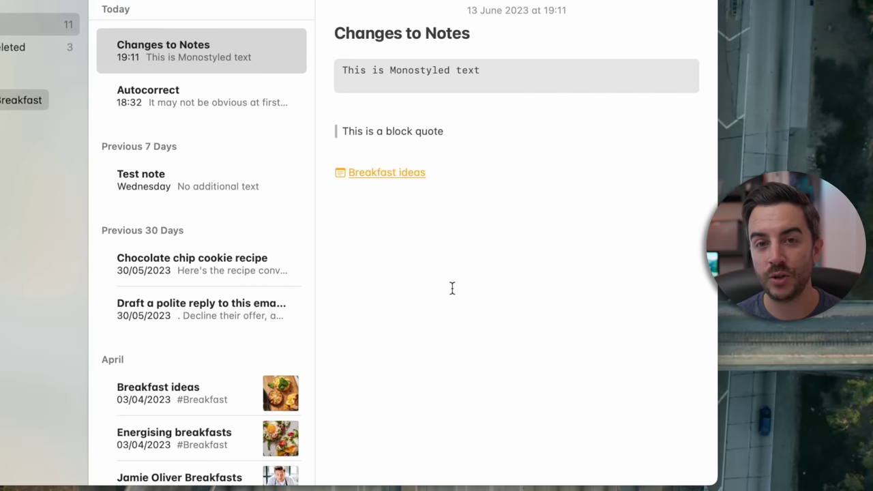
left_click(387, 179)
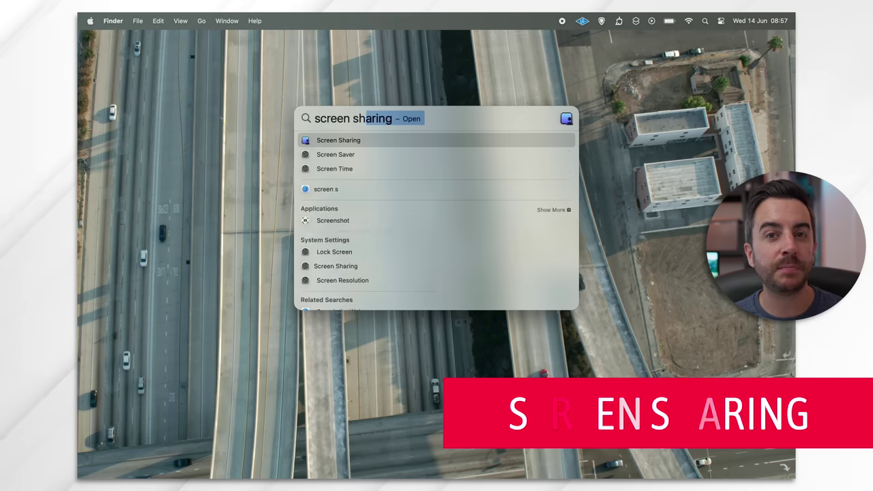
- Launch Screen Sharing, connect to the saved remote Mac, and zoom out to see all its displays
key("Return")
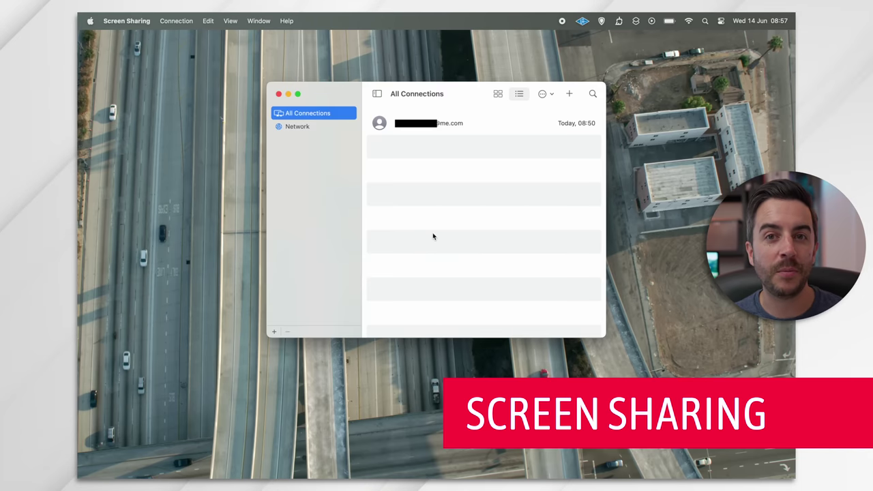
double_click(440, 123)
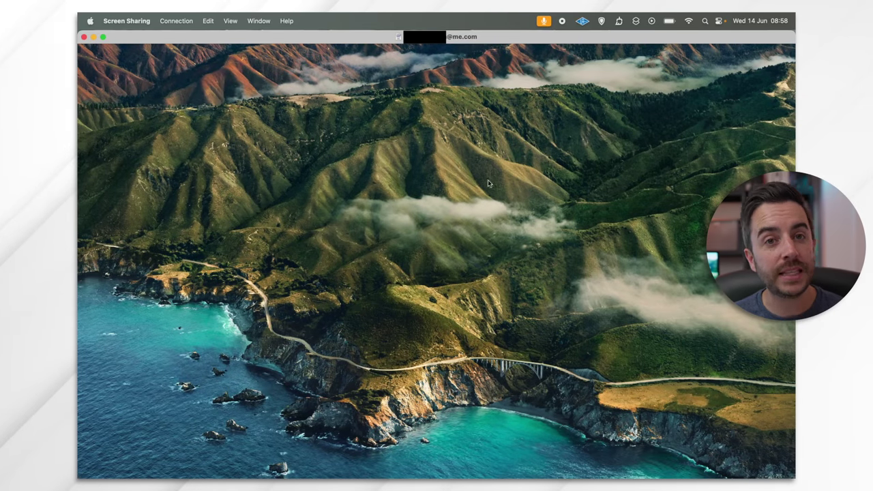
left_click(230, 21)
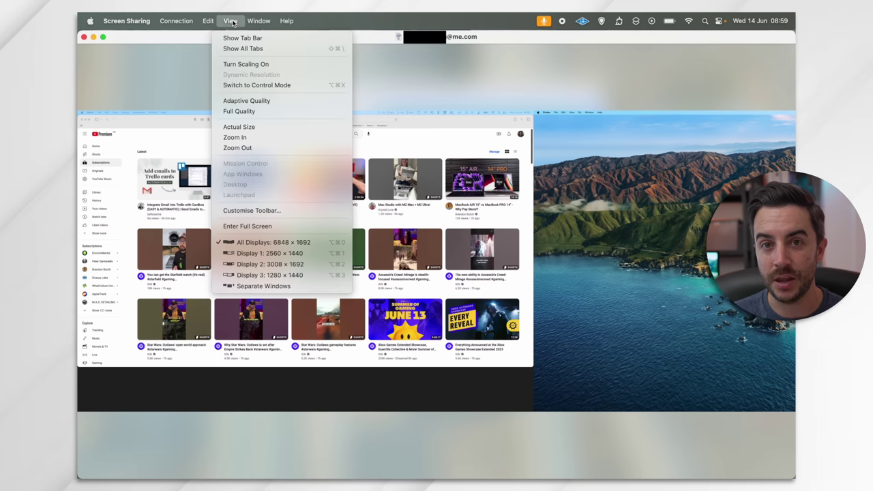
left_click(248, 148)
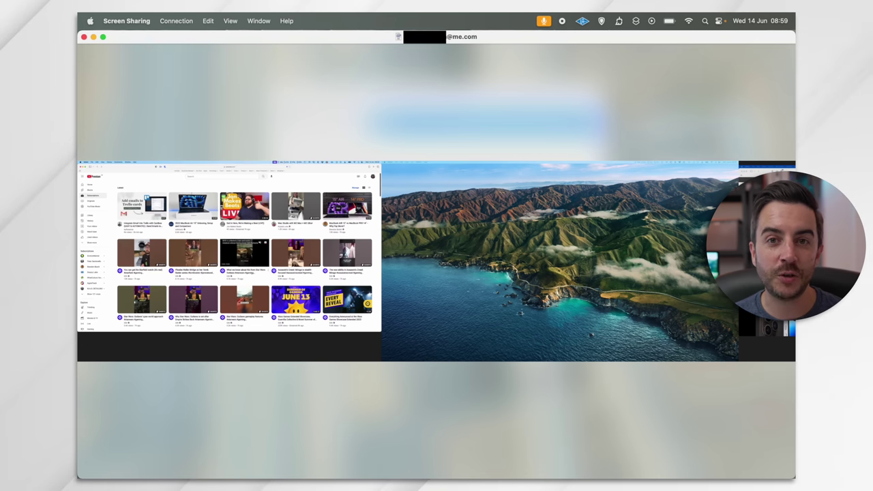
scroll(244, 259, "down", 3)
scroll(244, 259, "down", 1)
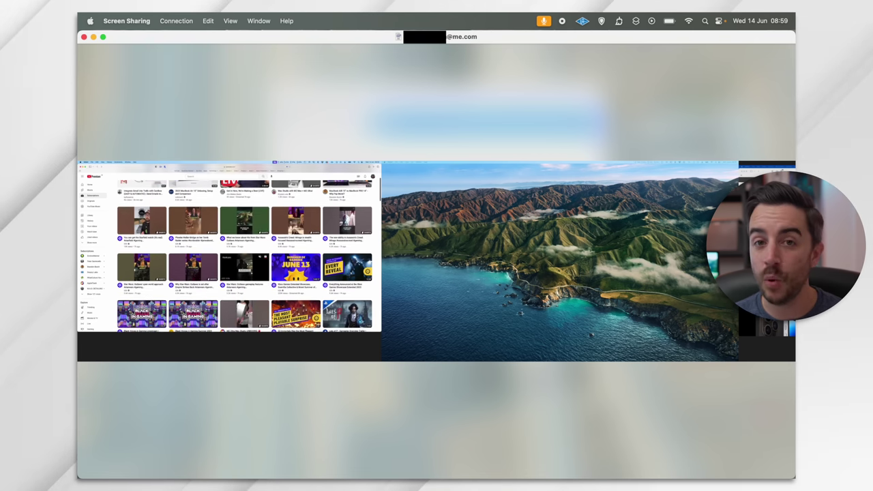
scroll(244, 260, "down", 3)
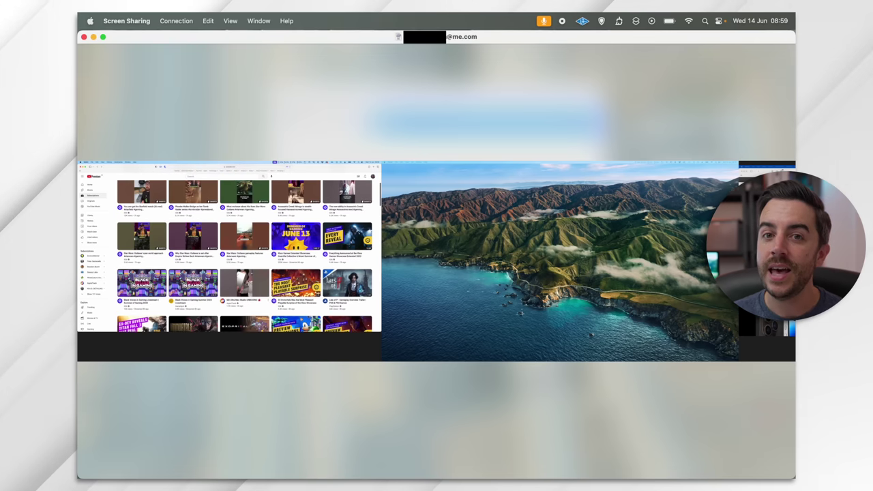
scroll(244, 259, "down", 3)
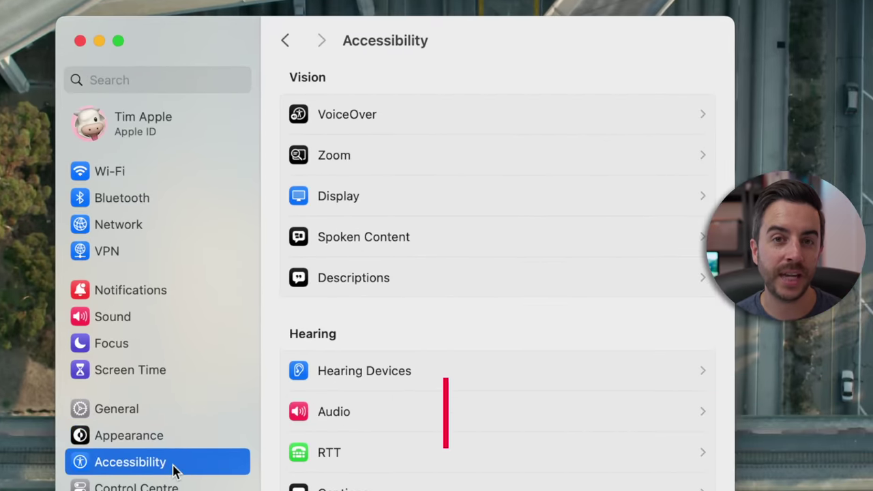
- Open the Hearing Devices page under Accessibility so it searches for nearby MFi hearing aids
left_click(359, 375)
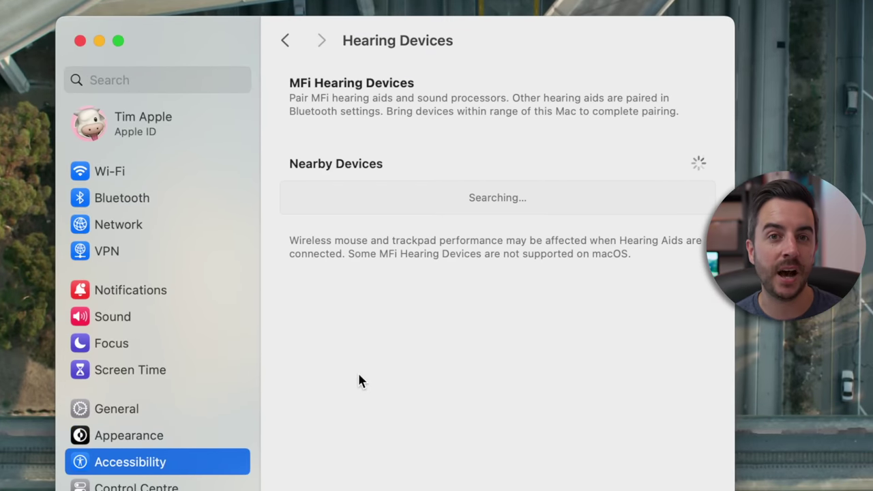